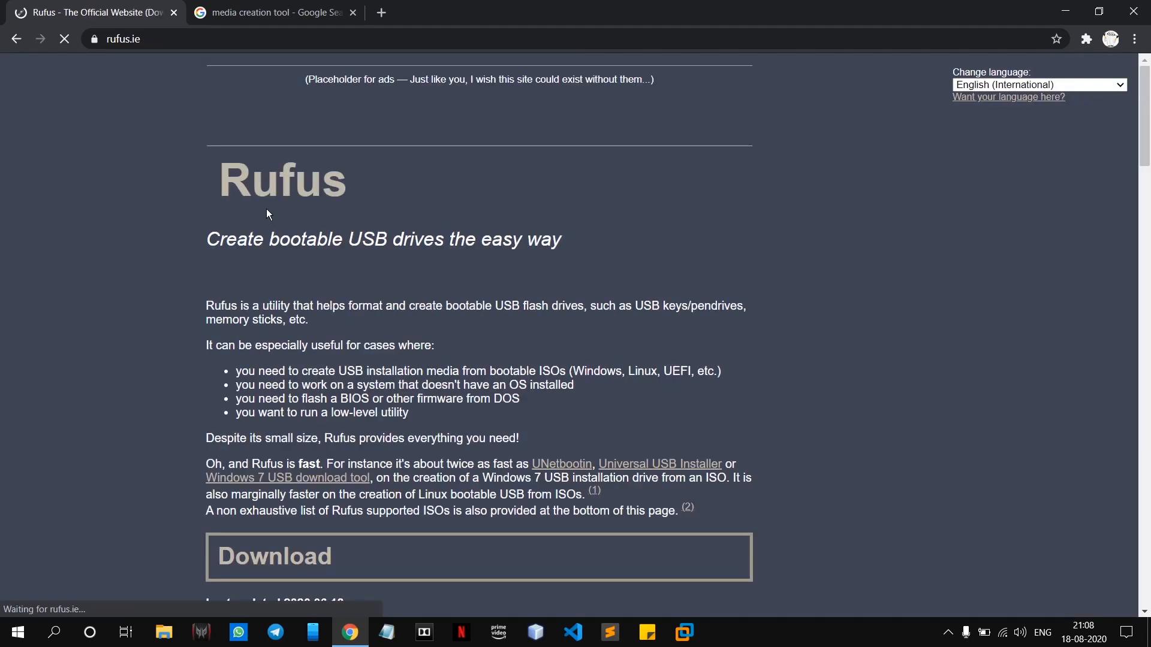
# Find the Rufus 3.11 download link on the Rufus website
pyautogui.scroll(-6, 178, 247)
pyautogui.scroll(-3, 170, 252)
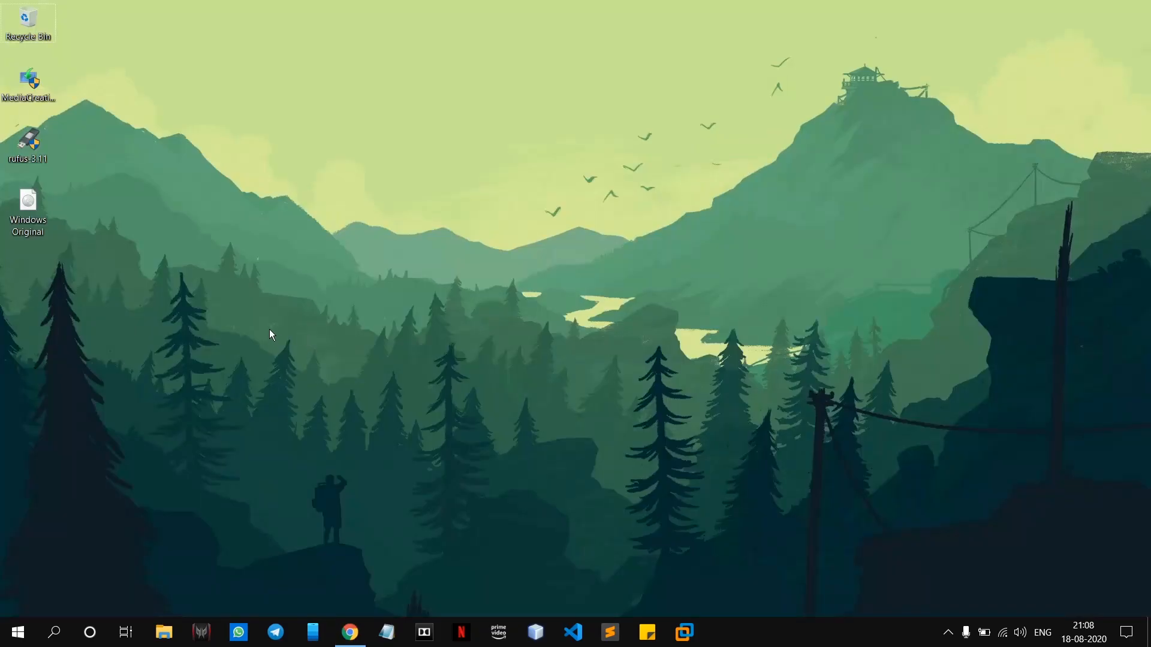
pyautogui.moveTo(162, 170); pyautogui.dragTo(3, 127)
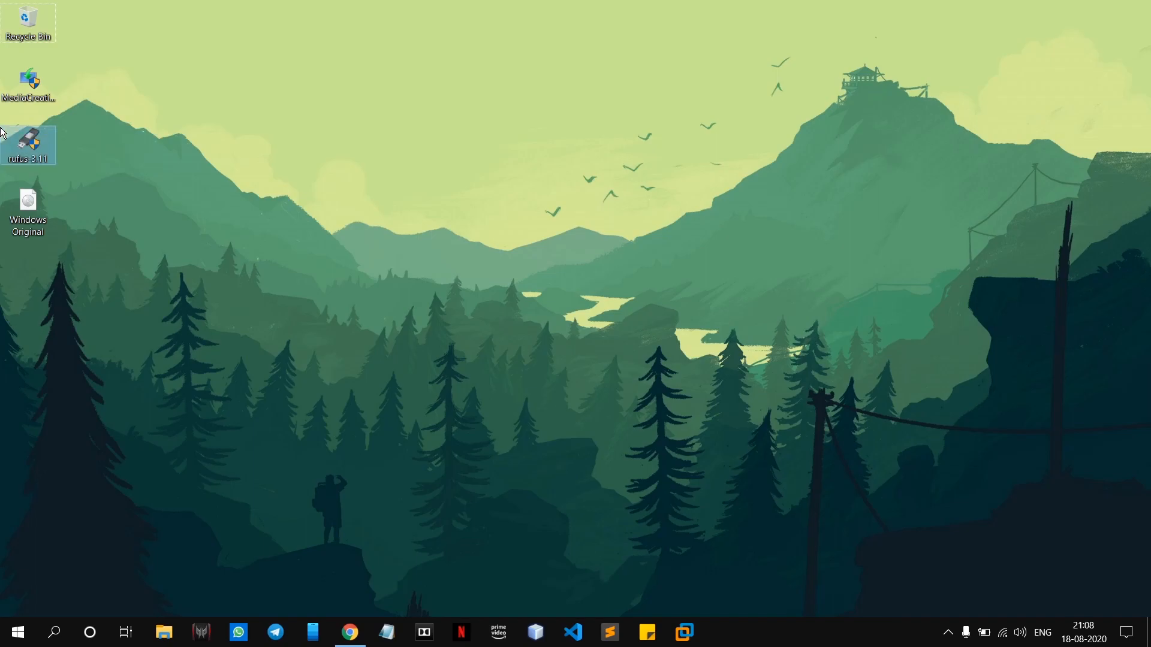
pyautogui.moveTo(90, 170); pyautogui.dragTo(2, 116)
pyautogui.moveTo(72, 171); pyautogui.dragTo(7, 137)
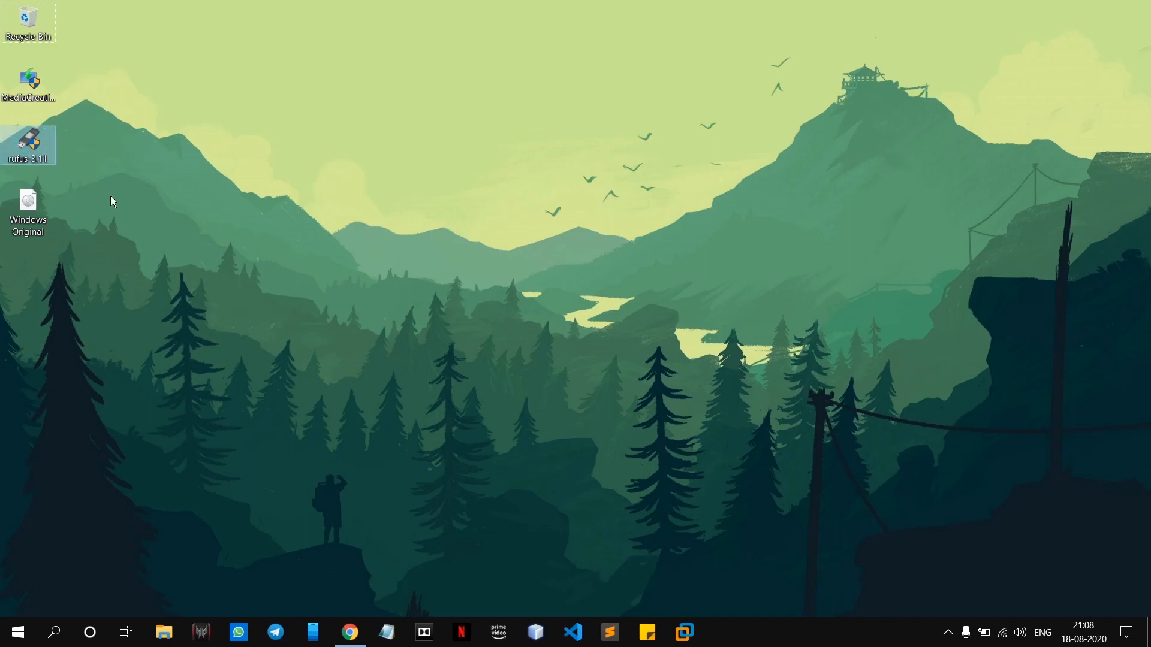
pyautogui.moveTo(85, 252); pyautogui.dragTo(12, 178)
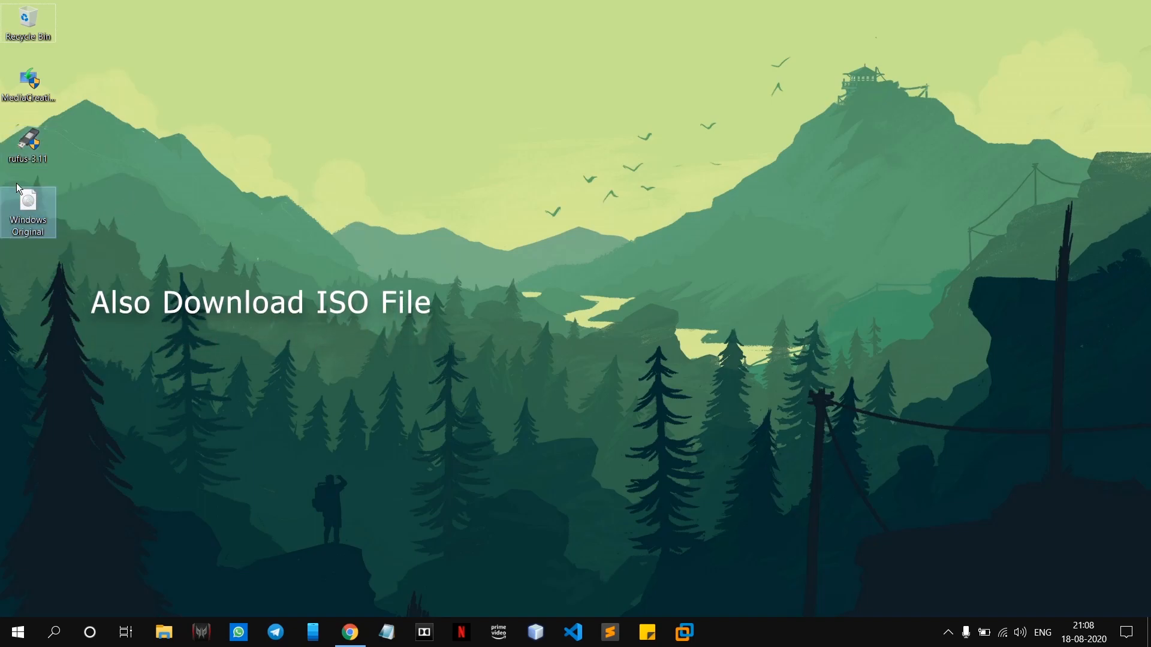
pyautogui.moveTo(72, 261); pyautogui.dragTo(8, 183)
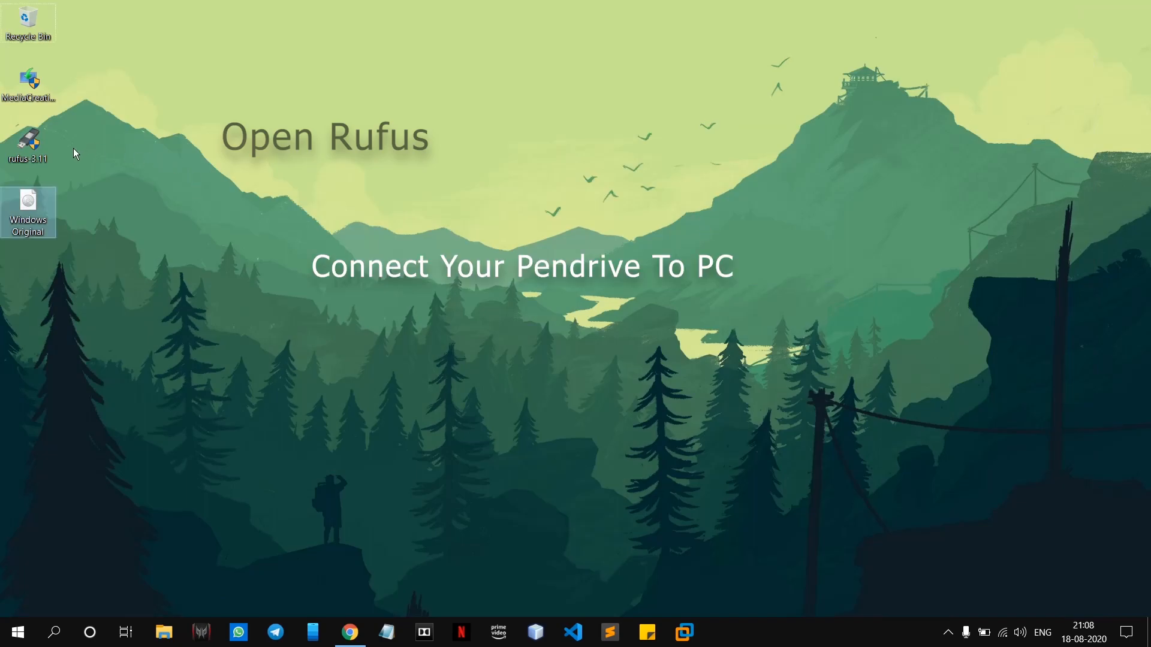
# Launch rufus-3.11 from the desktop and load the Windows Original ISO from the Desktop folder as the boot image
pyautogui.click(30, 147)
pyautogui.doubleClick(40, 157)
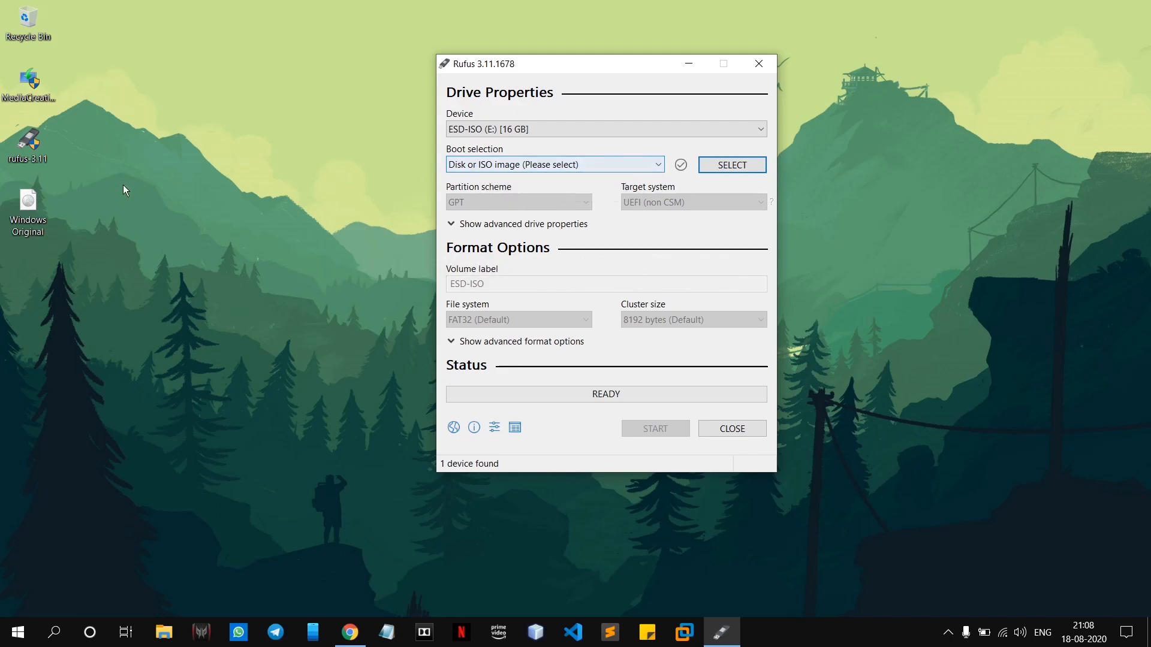
pyautogui.click(744, 170)
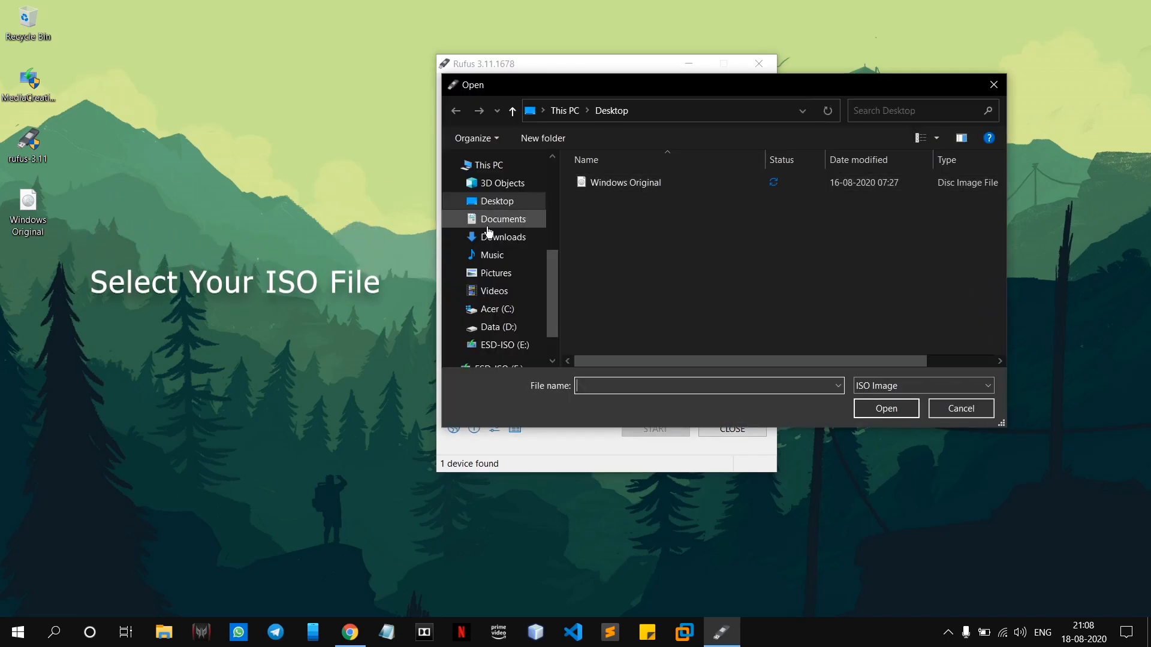
pyautogui.click(611, 189)
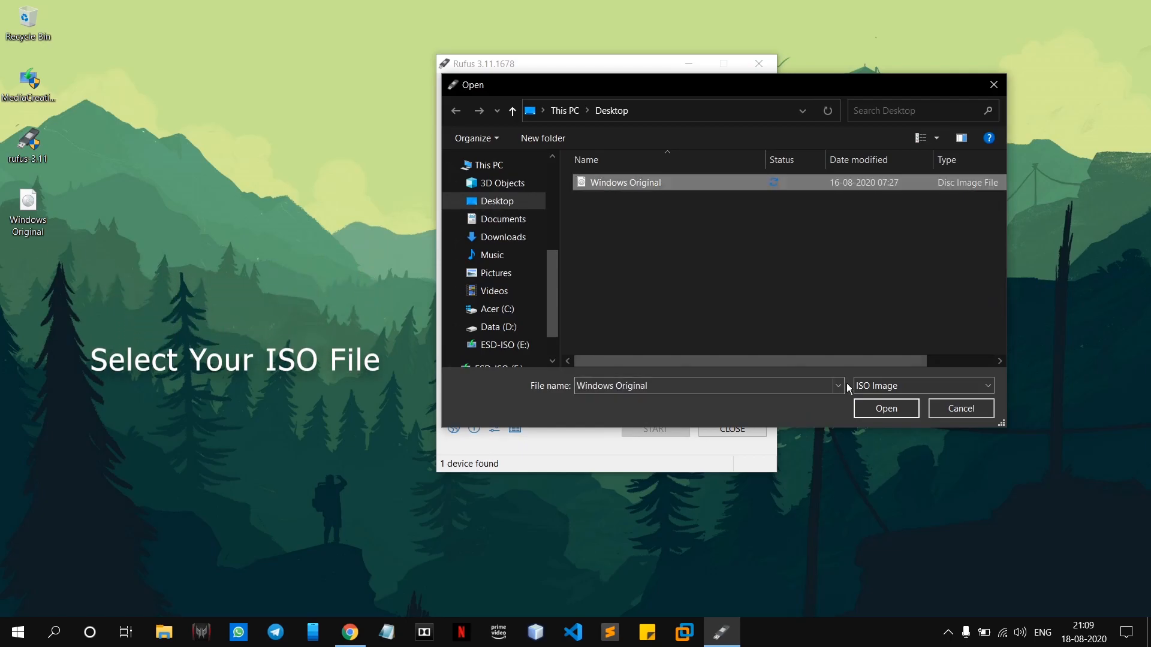
pyautogui.click(886, 408)
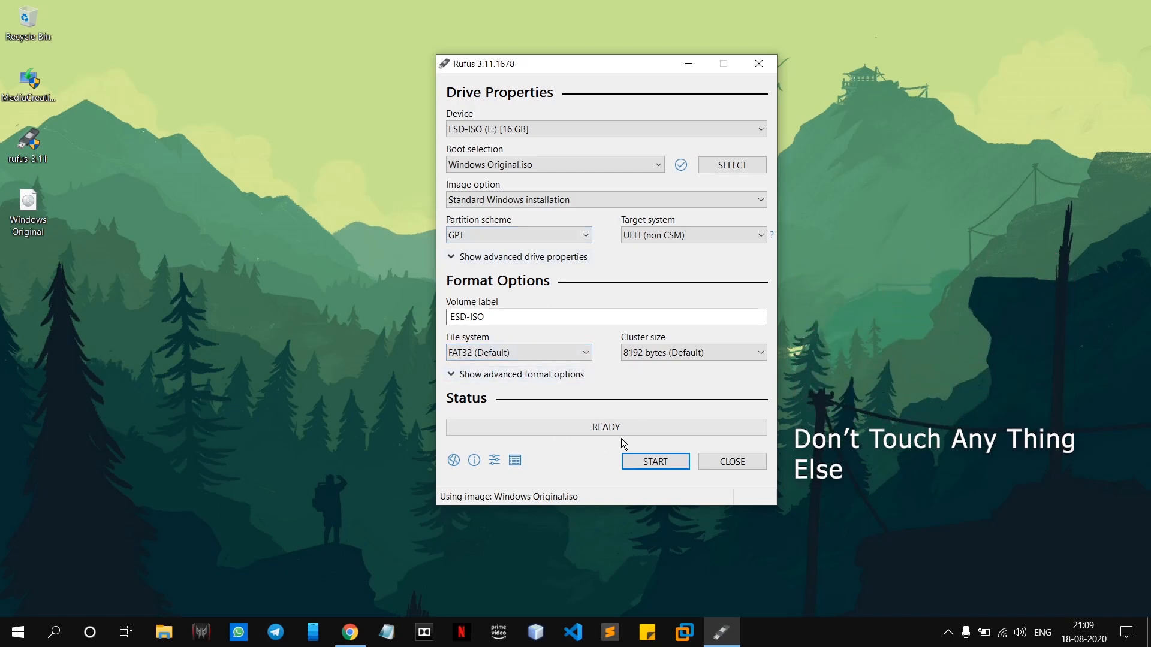
# Write the ISO to the ESD-ISO (E:) USB drive, agreeing to erase its data, and close Rufus when it finishes
pyautogui.click(655, 463)
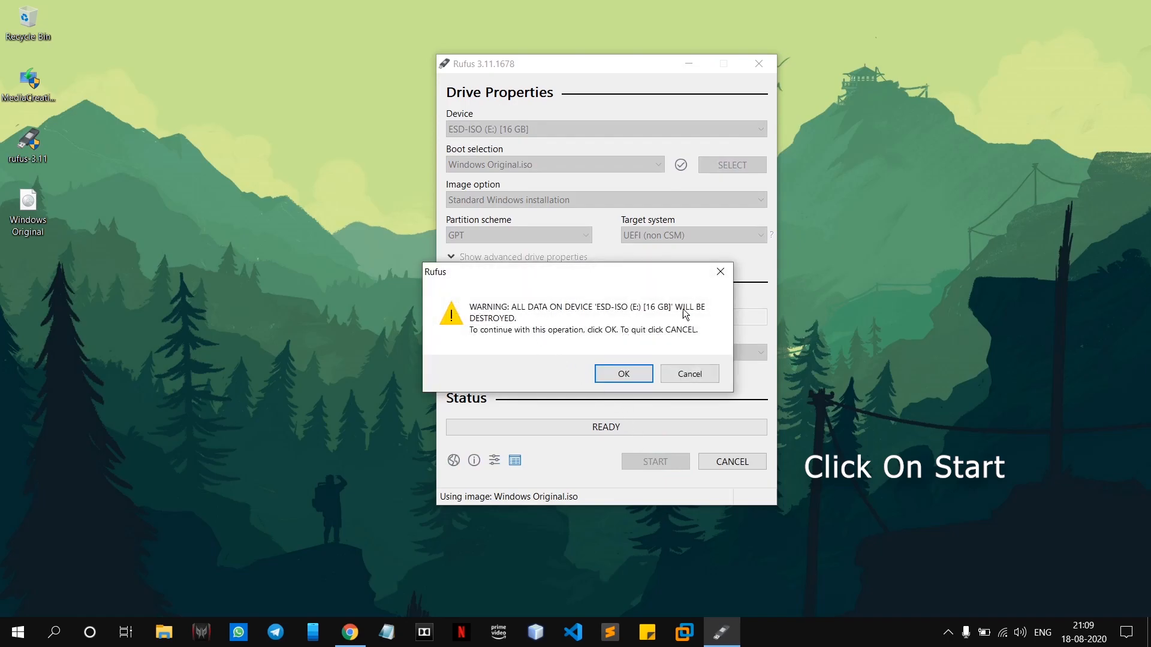
pyautogui.click(625, 375)
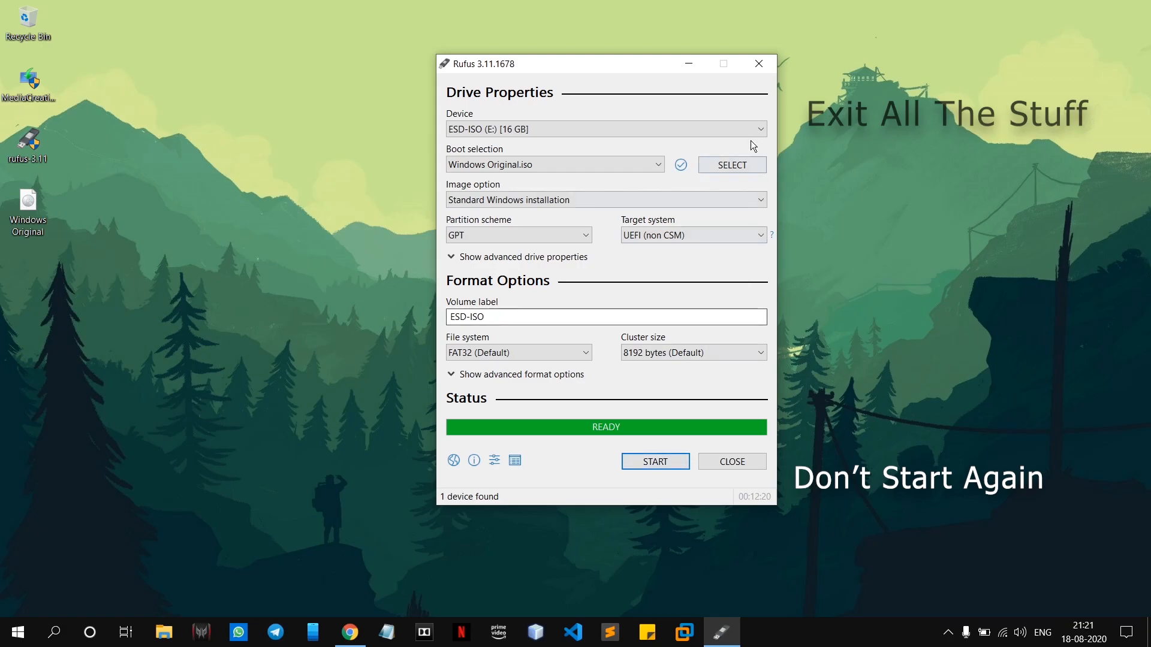
pyautogui.click(761, 69)
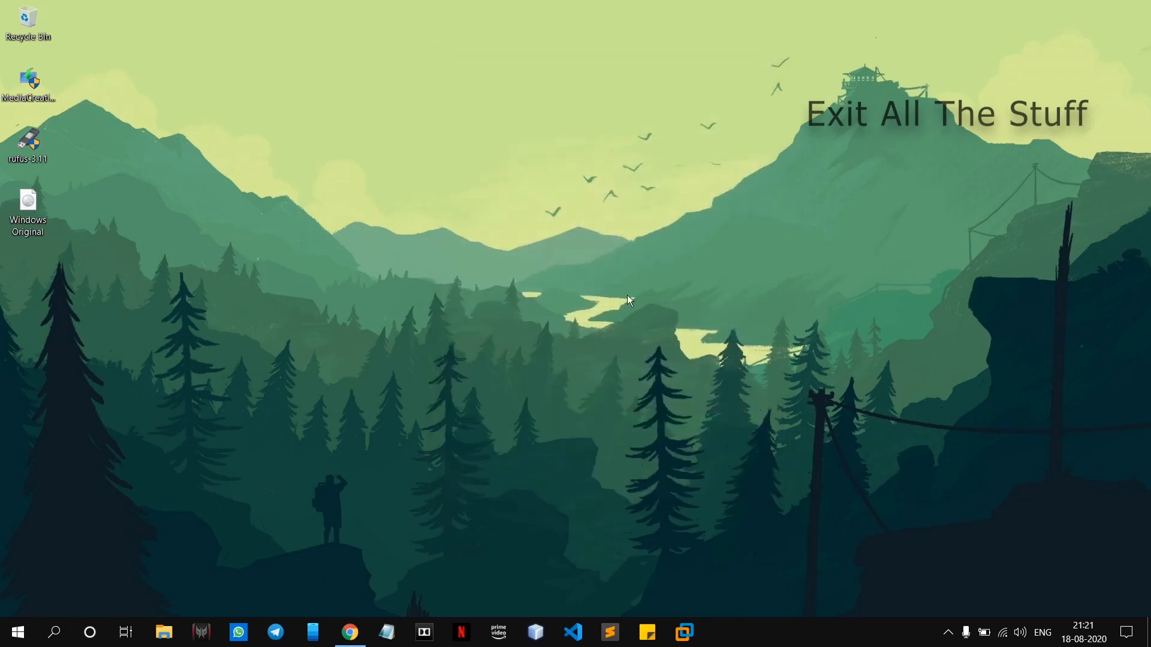
# Switch to Chrome and close the Rufus website and media creation tool search tabs
pyautogui.click(353, 640)
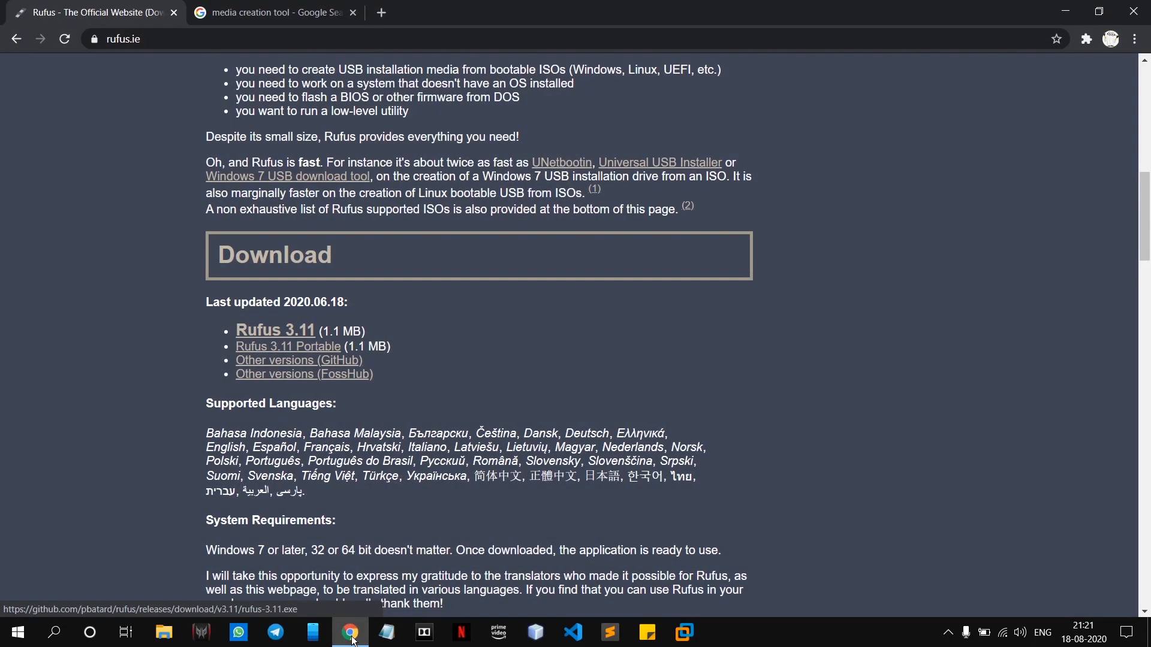
pyautogui.hotkey('ctrl', 'w')
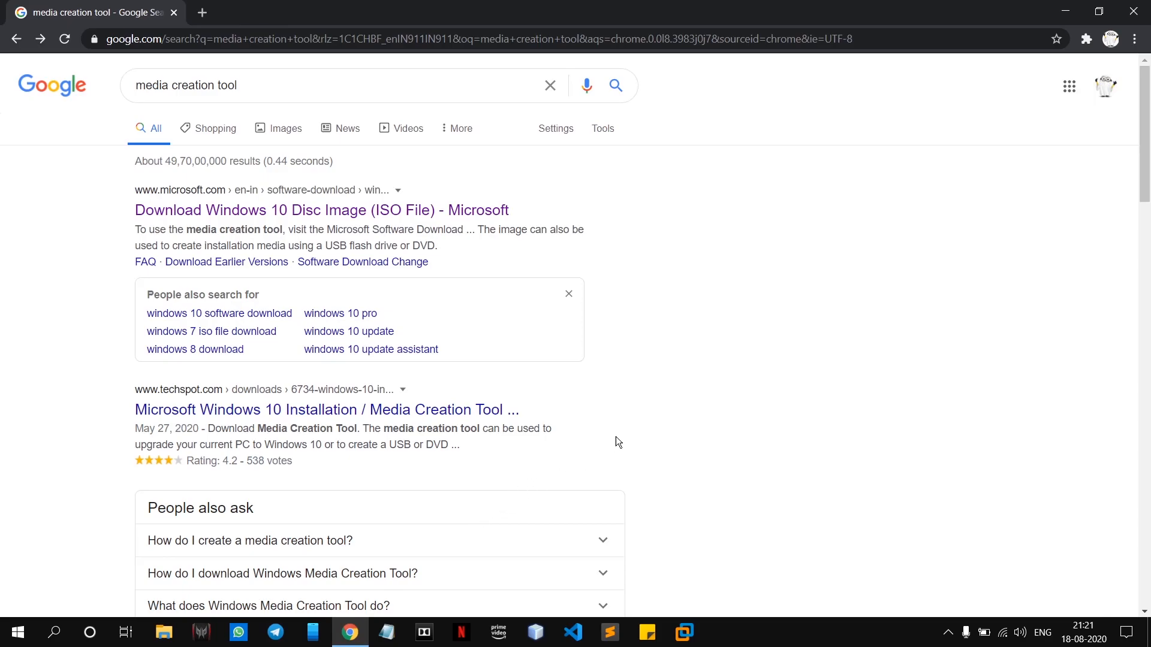
pyautogui.hotkey('ctrl', 'w')
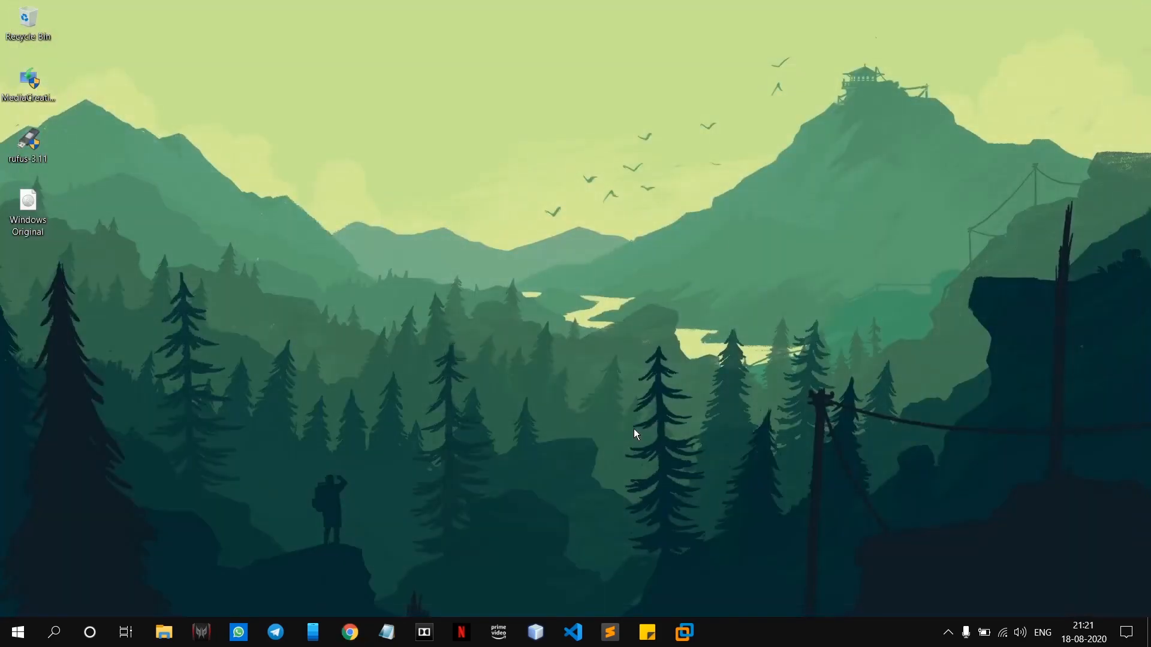
# Refresh the desktop and examine the Windows installation files on the SANDISK (E:) drive in File Explorer
pyautogui.rightClick(524, 171)
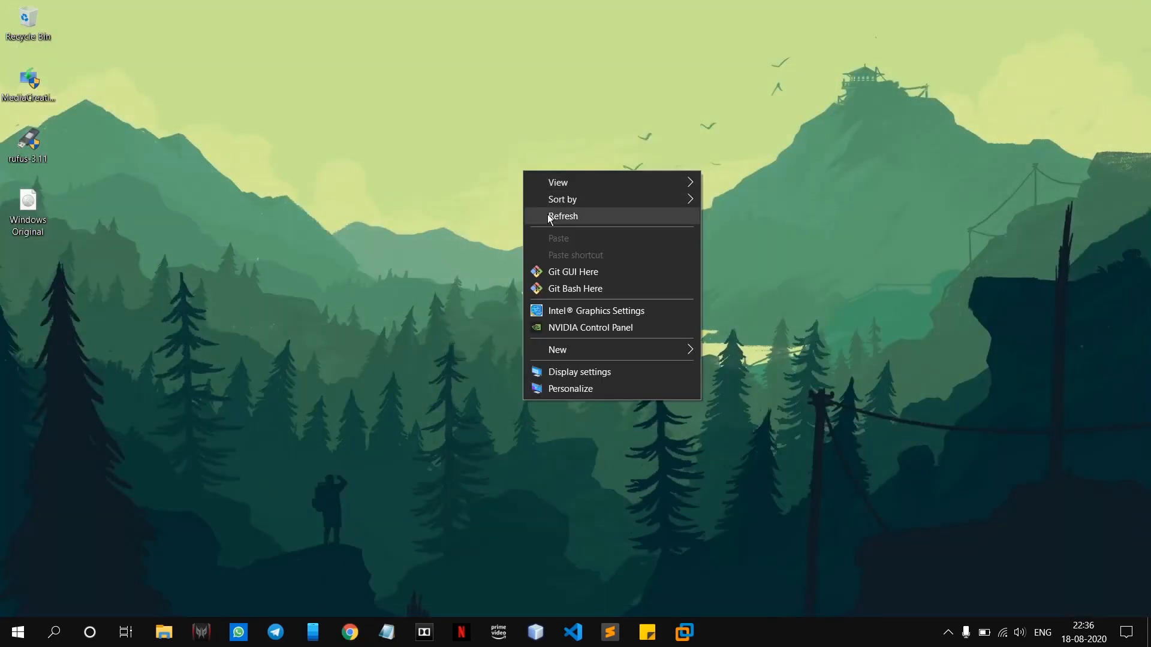
pyautogui.click(548, 214)
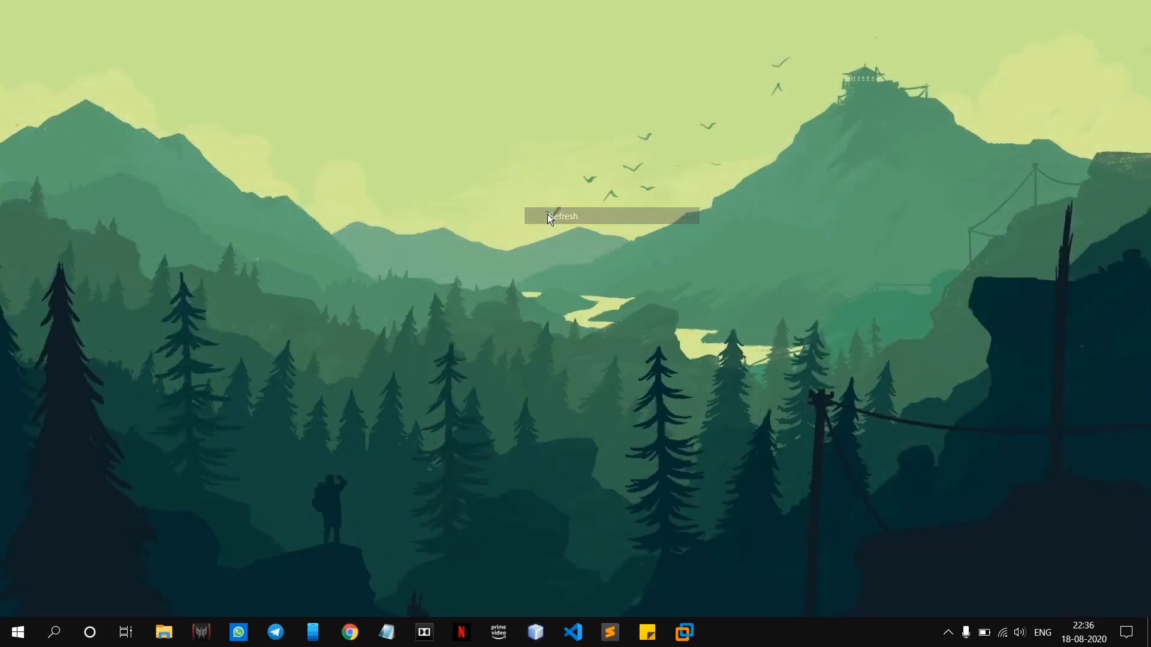
pyautogui.click(165, 634)
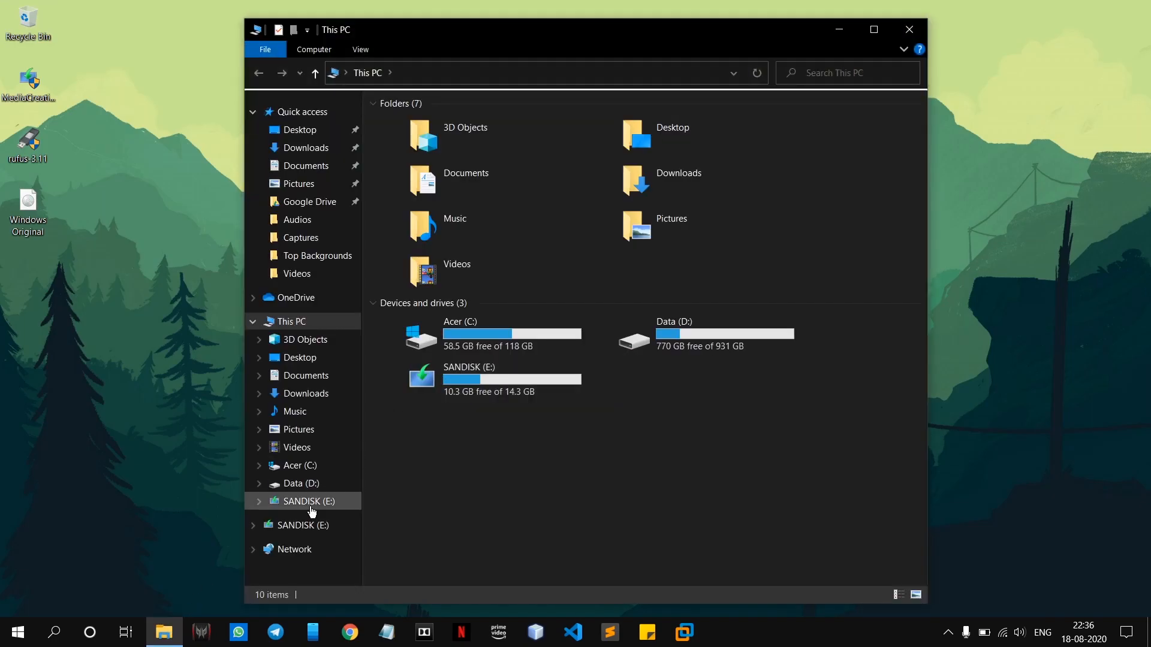
pyautogui.click(309, 503)
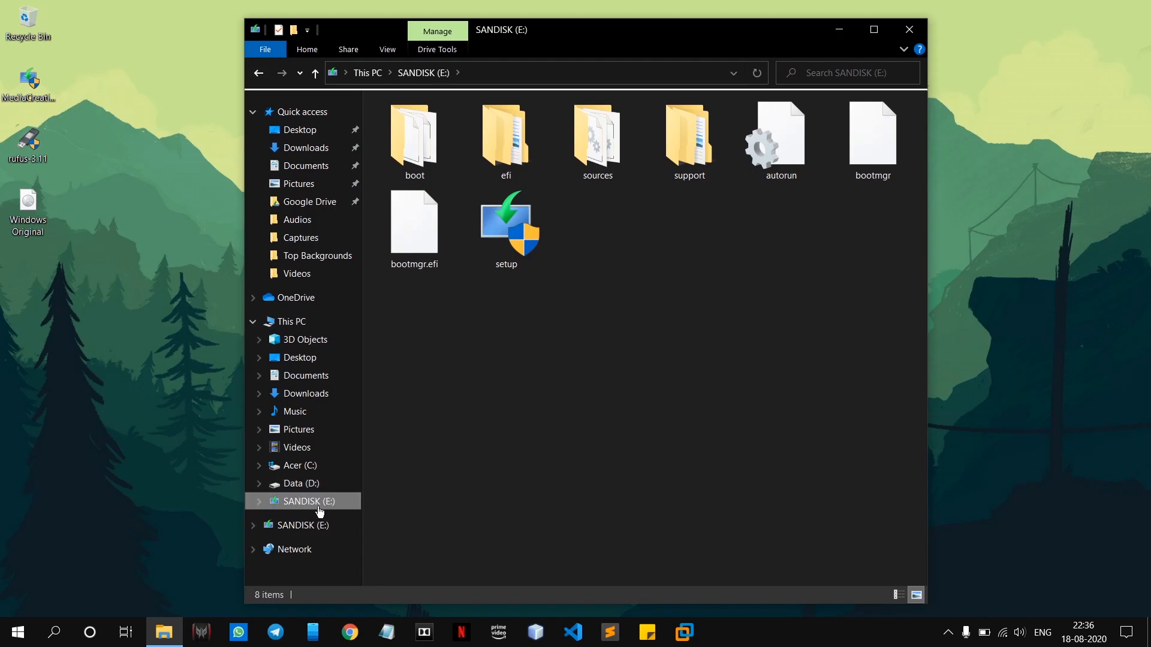
pyautogui.rightClick(488, 339)
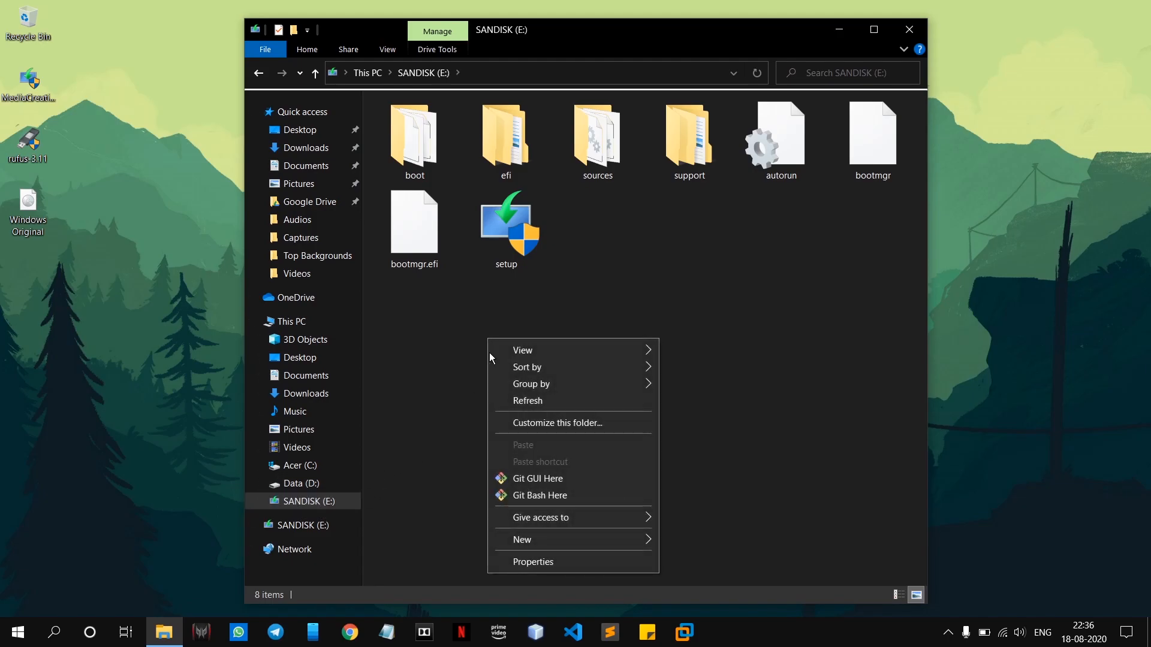
pyautogui.click(516, 400)
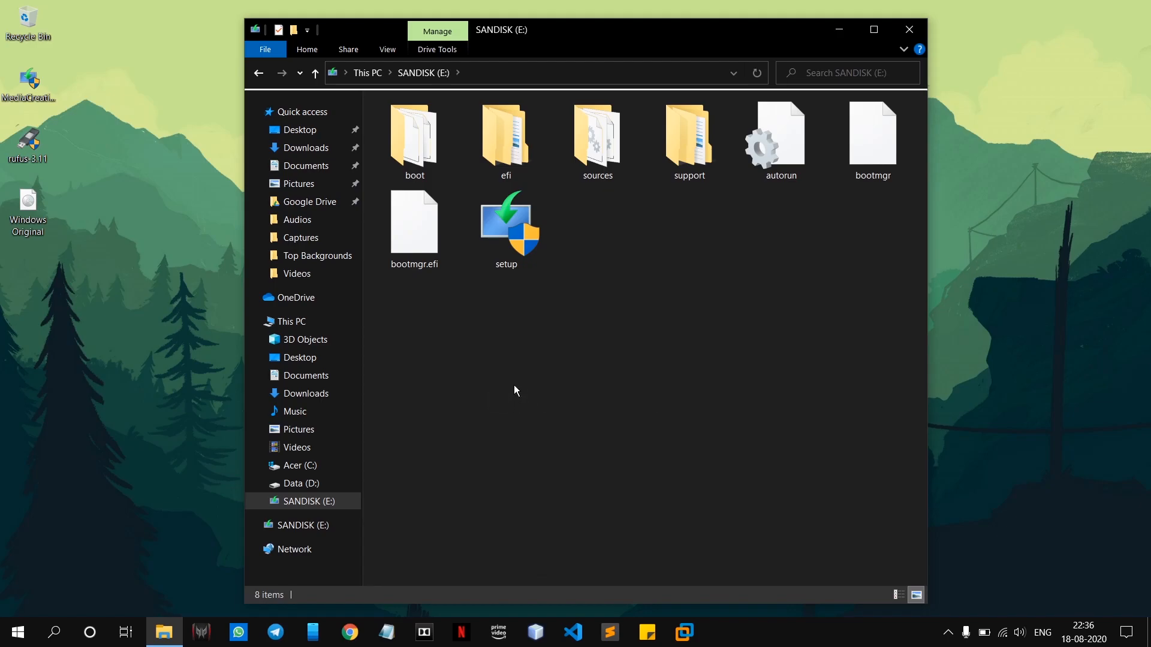
pyautogui.moveTo(440, 369); pyautogui.dragTo(840, 176)
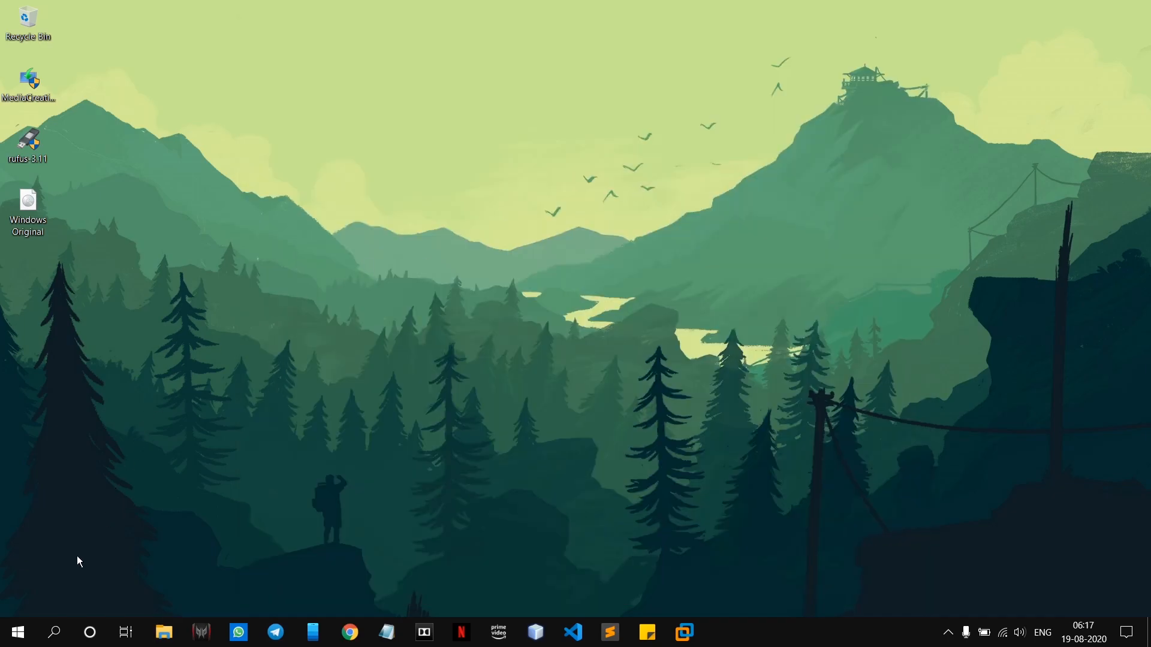
# Restart the PC into the advanced startup options
pyautogui.click(18, 632)
pyautogui.click(20, 601)
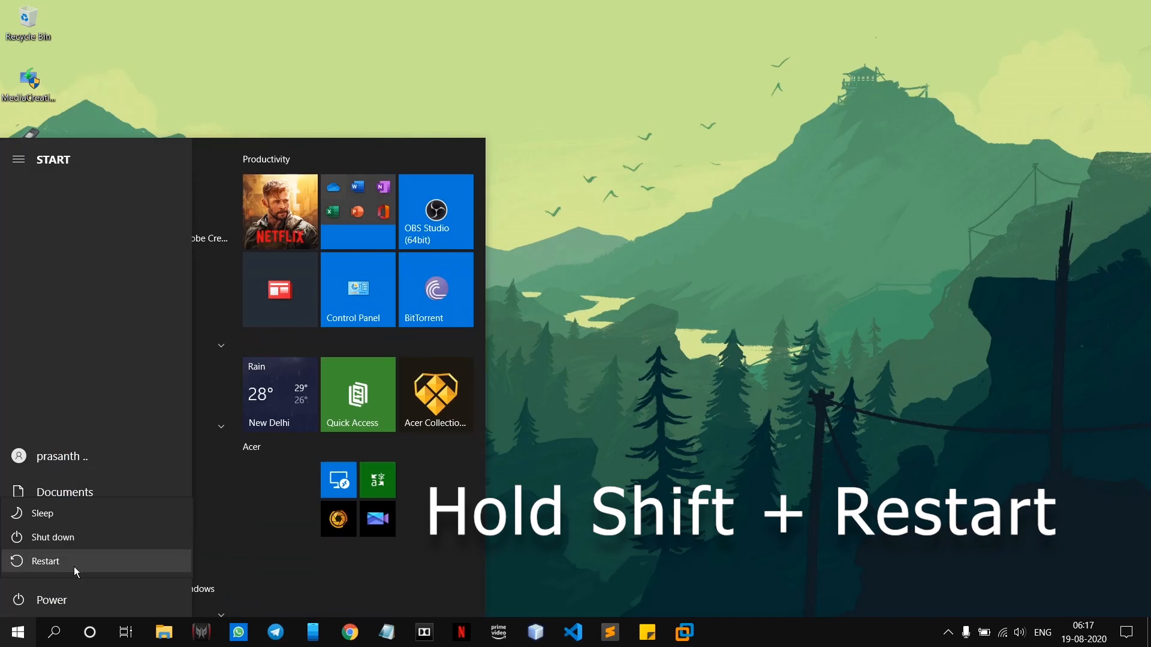
pyautogui.keyDown('shift'); pyautogui.click(56, 560); pyautogui.keyUp('shift')
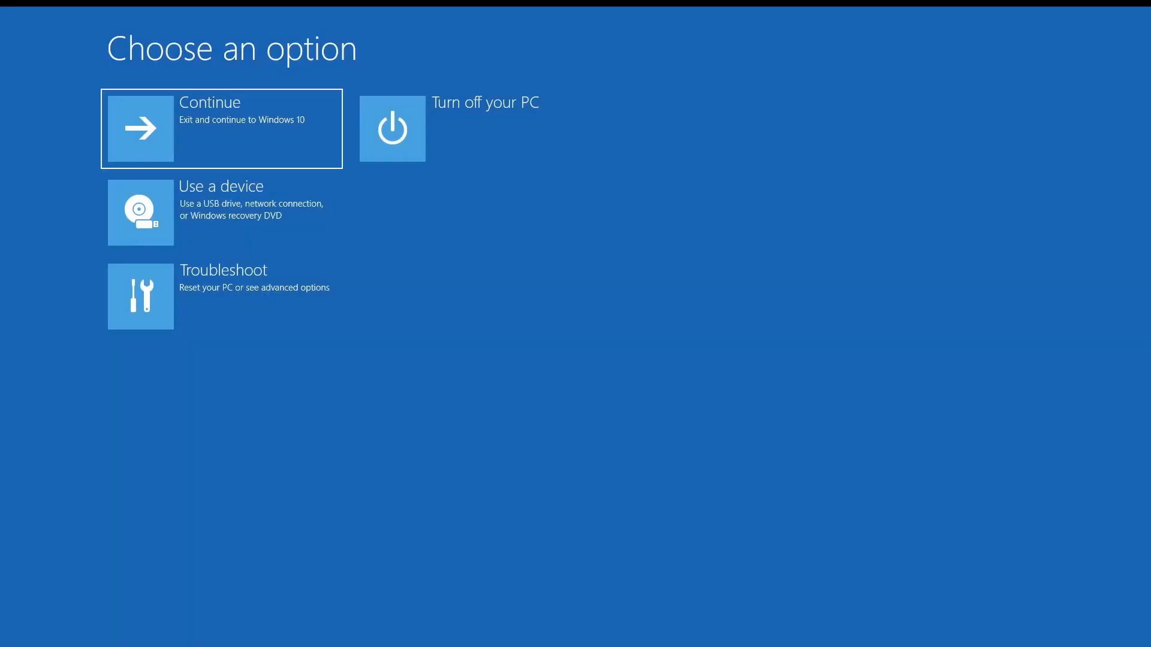
# Boot from the EFI VMware Virtual SATA CDROM Drive (1.0) as the startup device to load Windows Setup
pyautogui.click(264, 202)
pyautogui.click(243, 210)
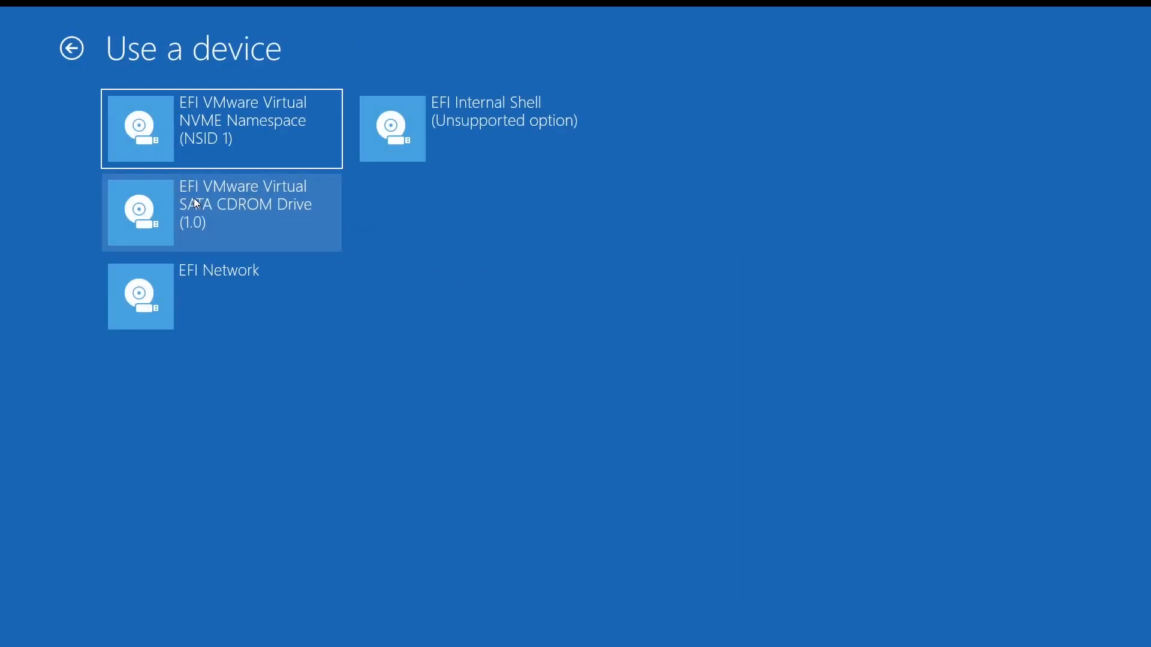
pyautogui.click(244, 224)
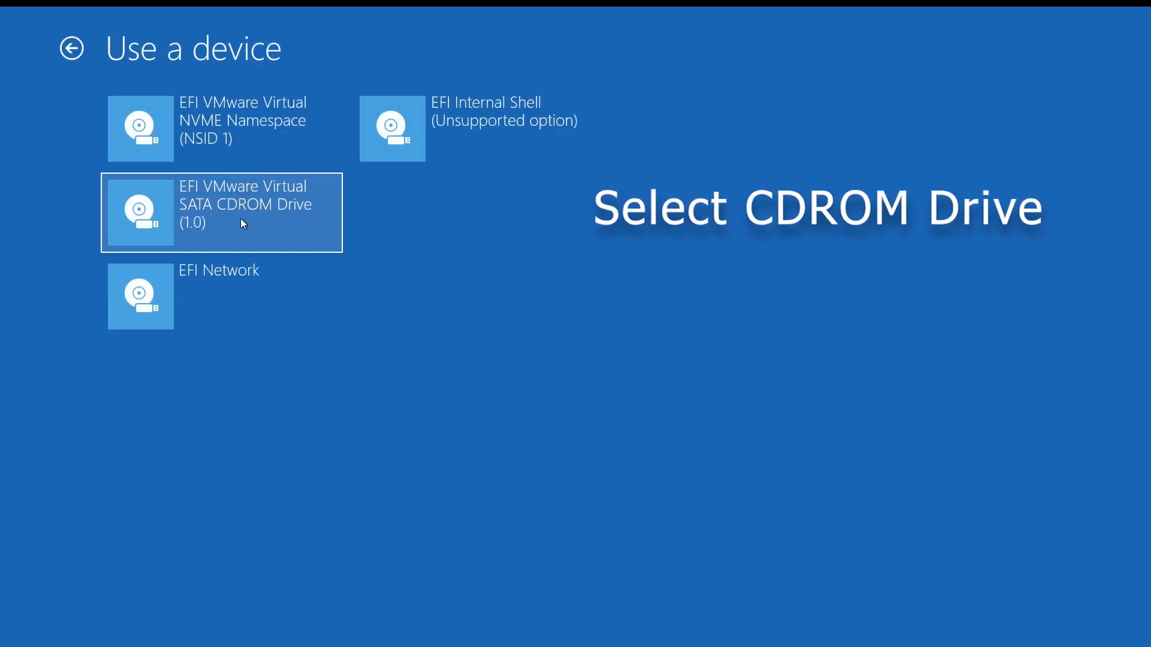
pyautogui.click(259, 217)
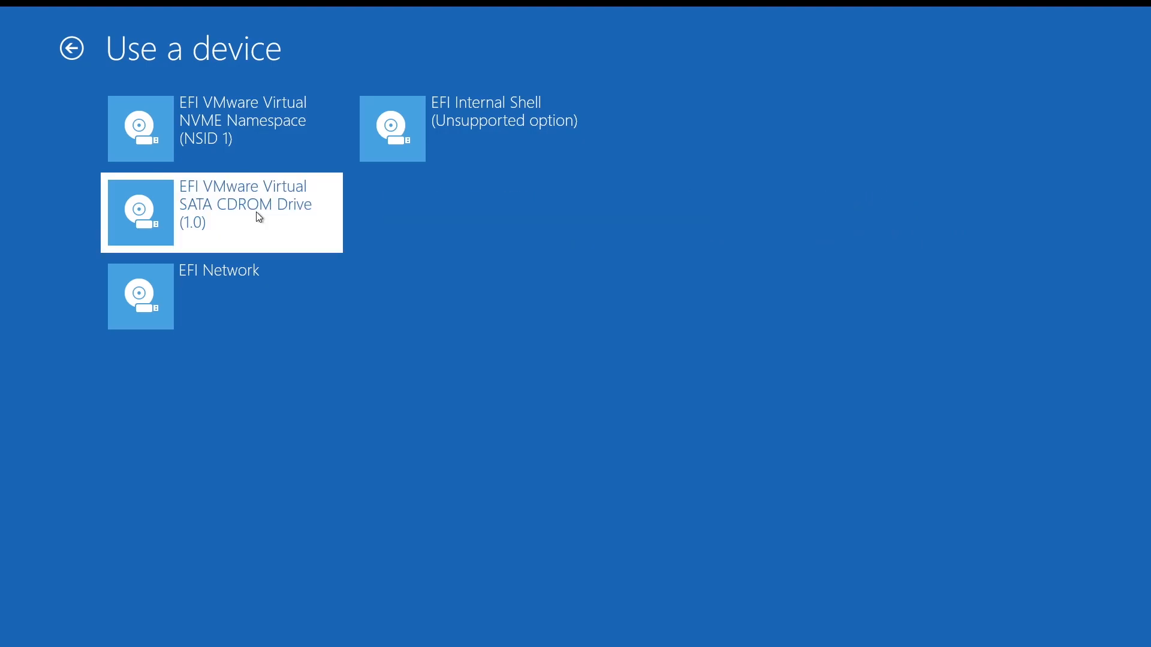
pyautogui.press('Return')
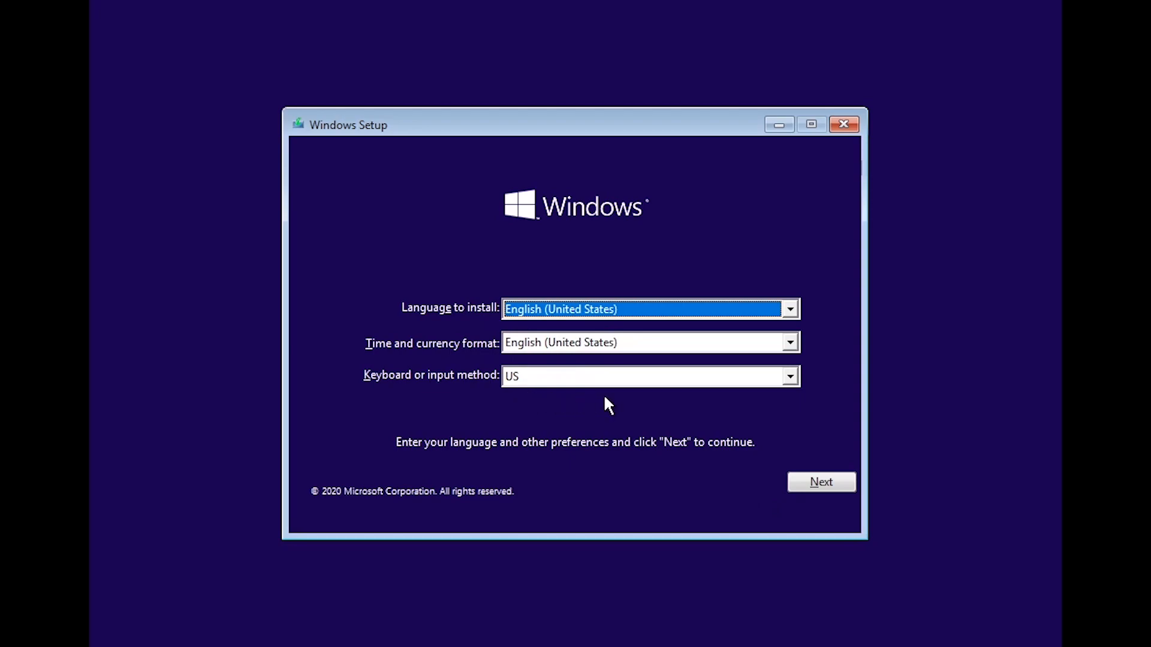
# Start the Windows installation with the default language and keyboard settings, and continue without a product key
pyautogui.click(809, 488)
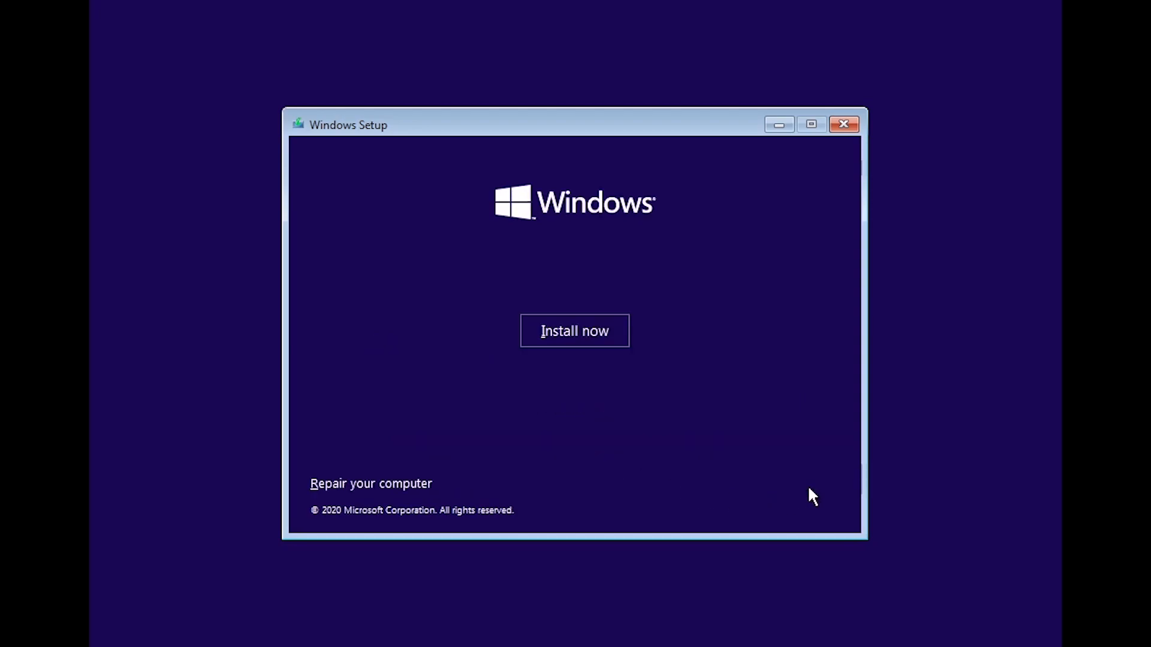
pyautogui.click(574, 336)
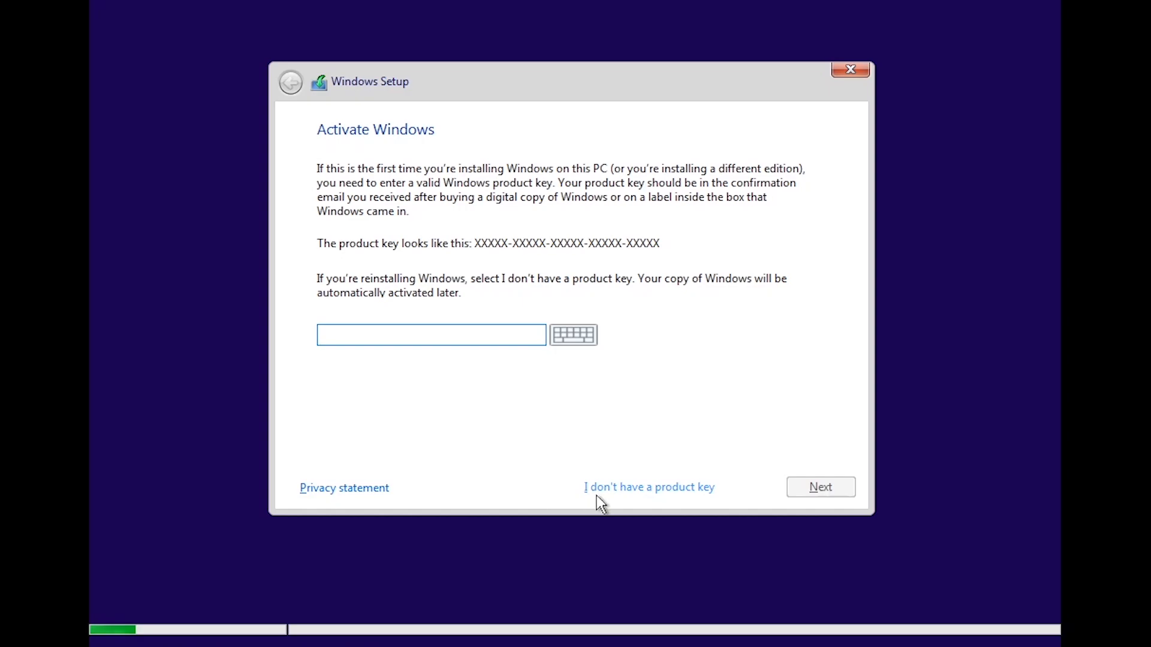
pyautogui.click(645, 490)
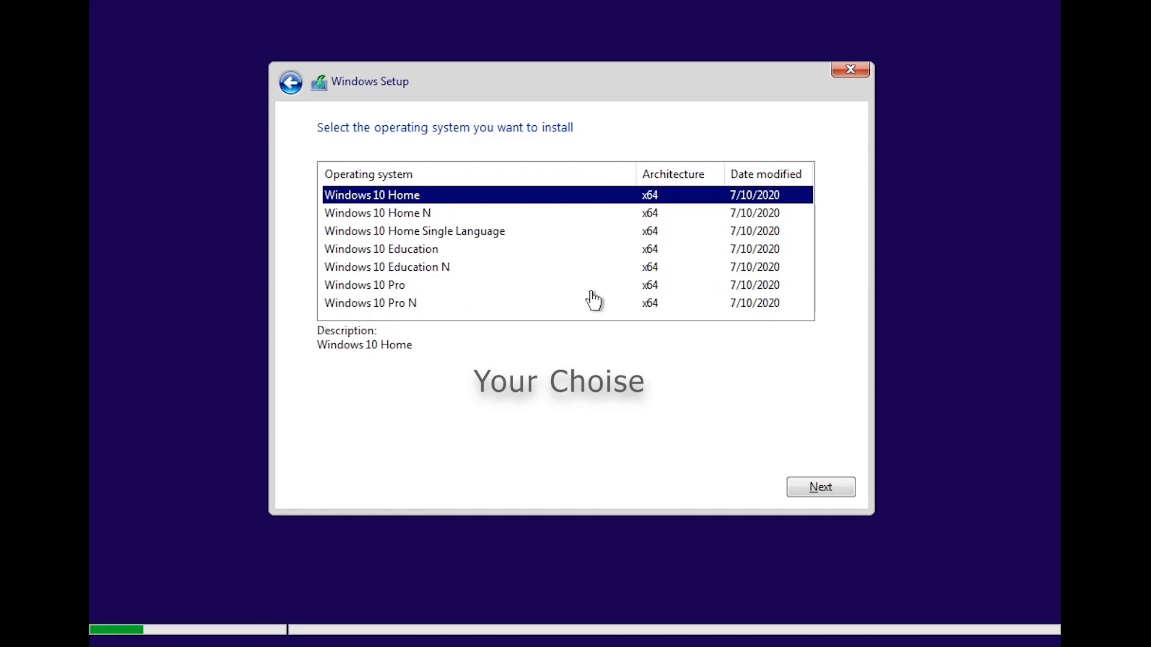
# Choose Windows 10 Pro as the operating system to install and accept the license terms
pyautogui.click(404, 290)
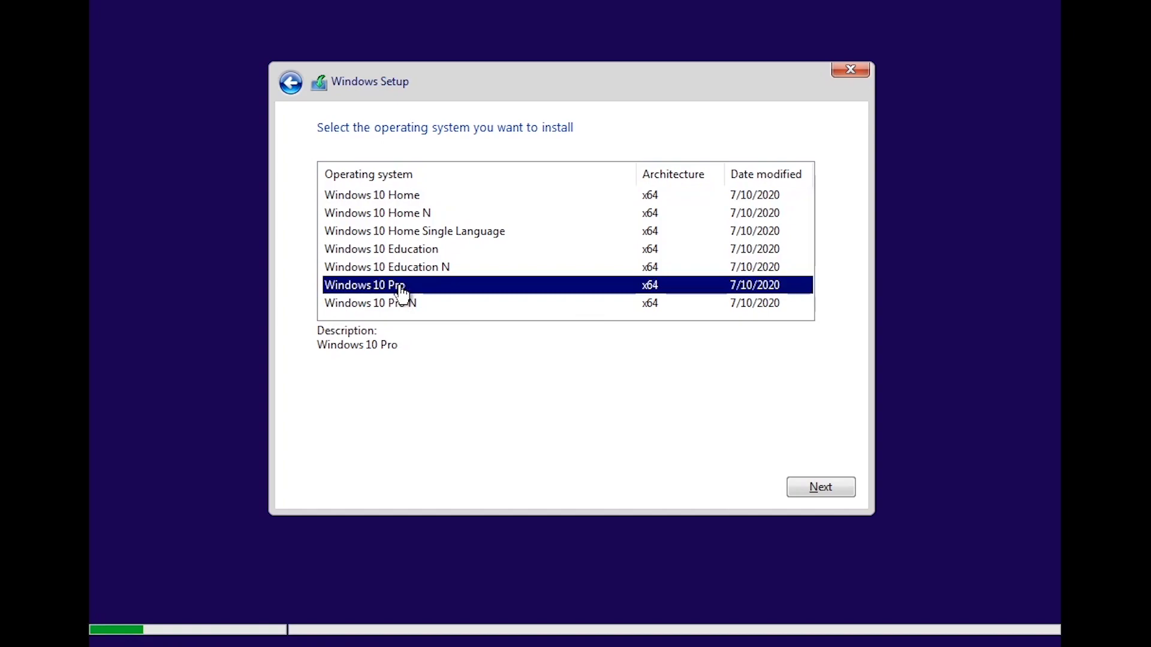
pyautogui.click(815, 488)
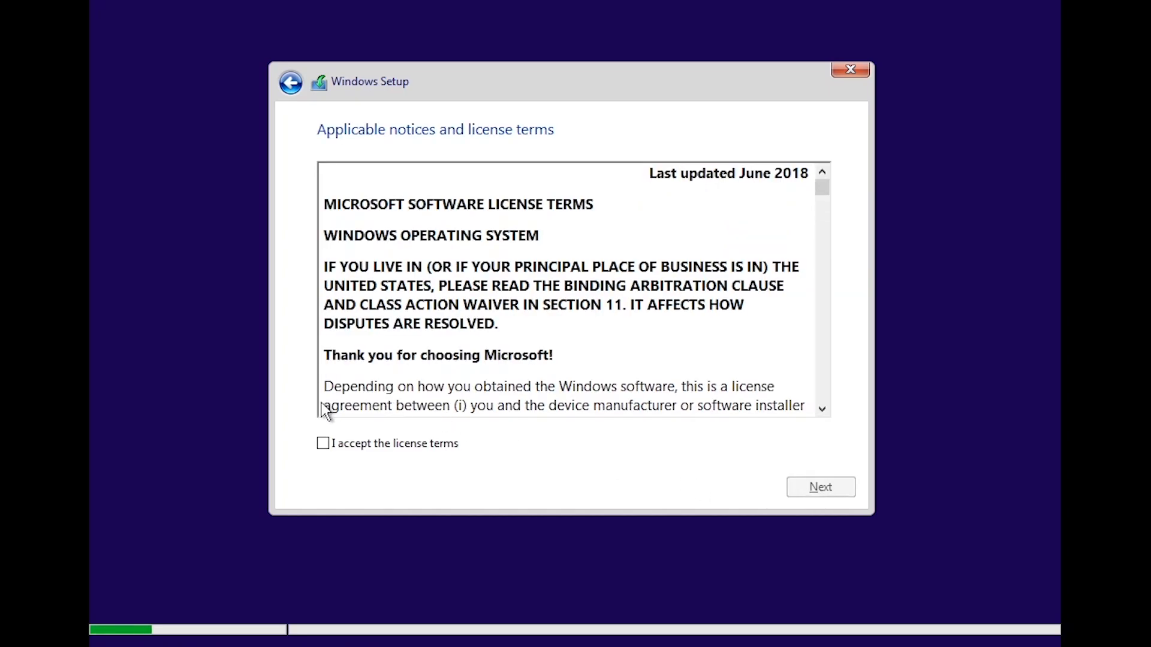
pyautogui.click(324, 443)
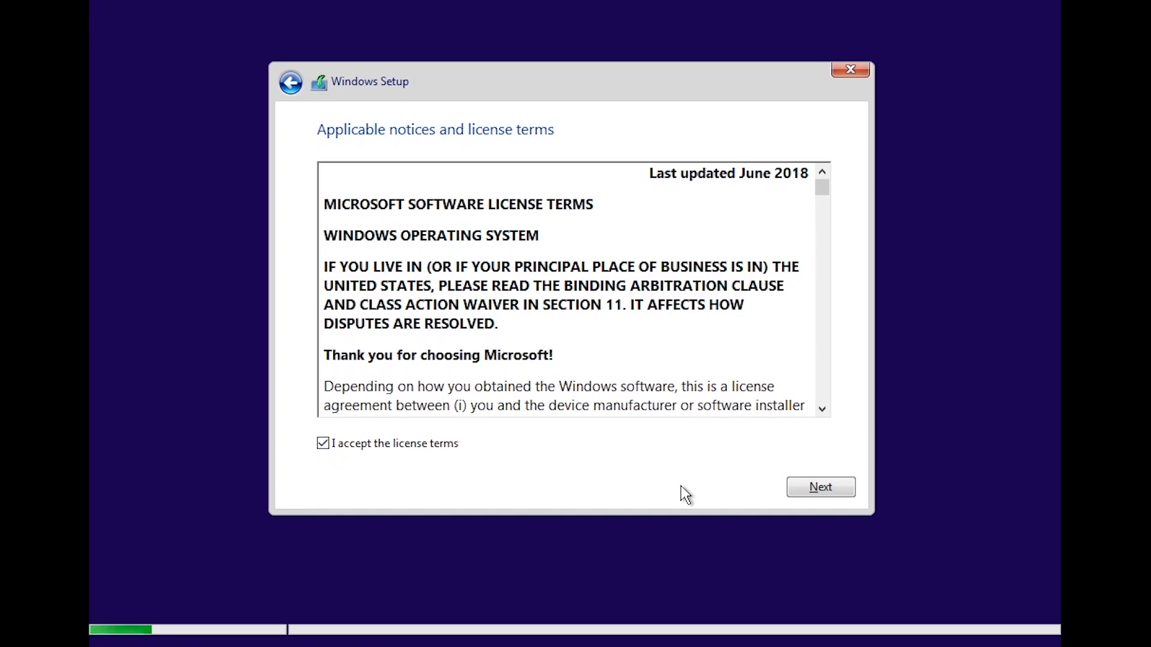
pyautogui.click(814, 488)
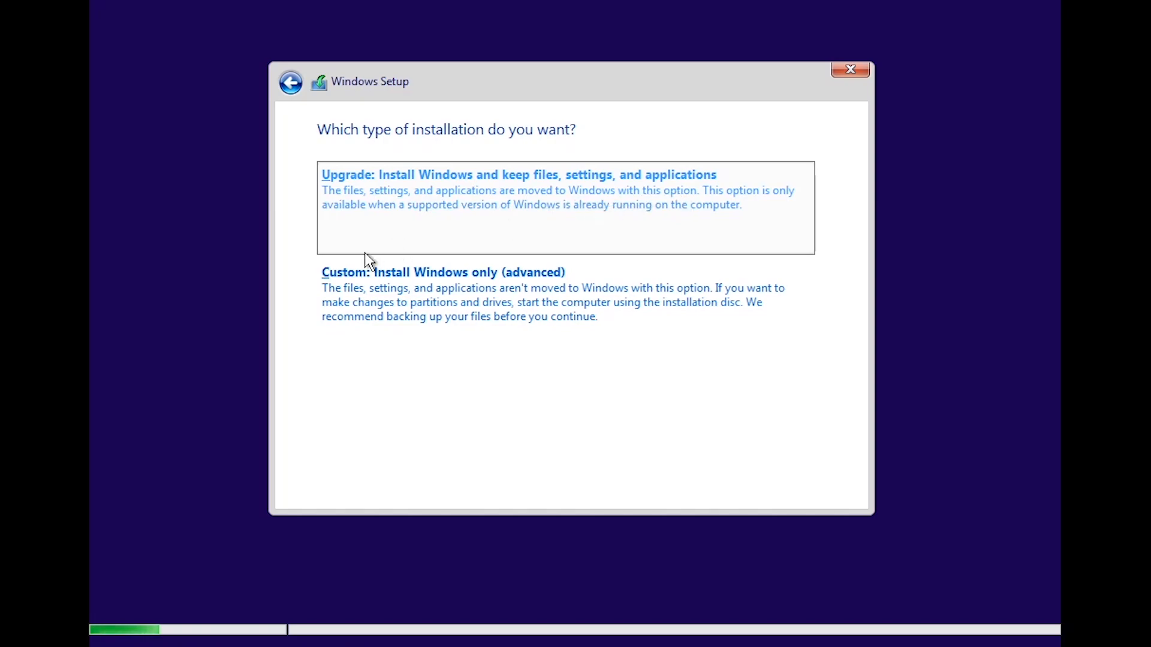
# Choose a custom installation of Windows only on Drive 0 Partition 3, accepting that previous Windows files move to Windows.old
pyautogui.click(522, 304)
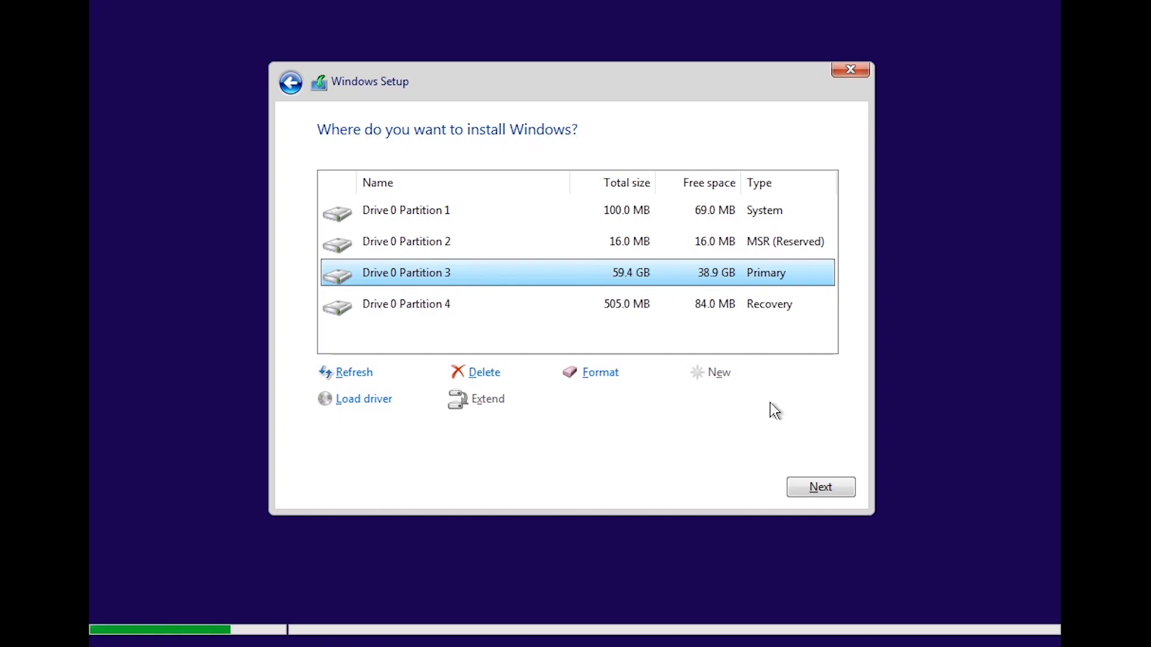
pyautogui.click(833, 487)
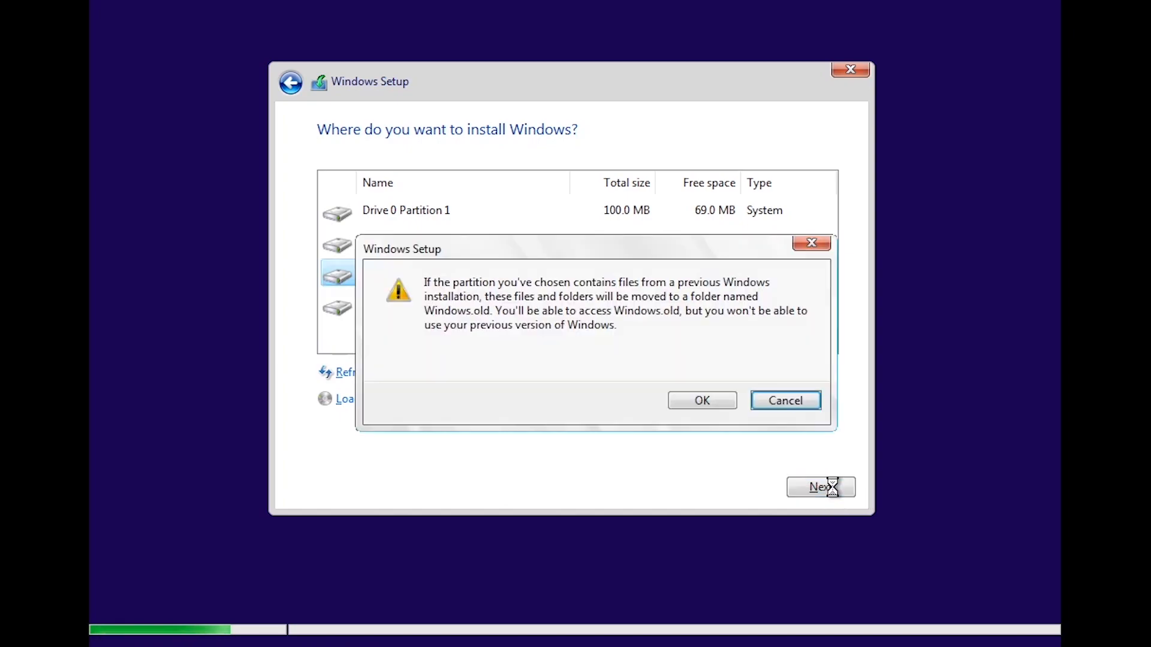
pyautogui.click(694, 404)
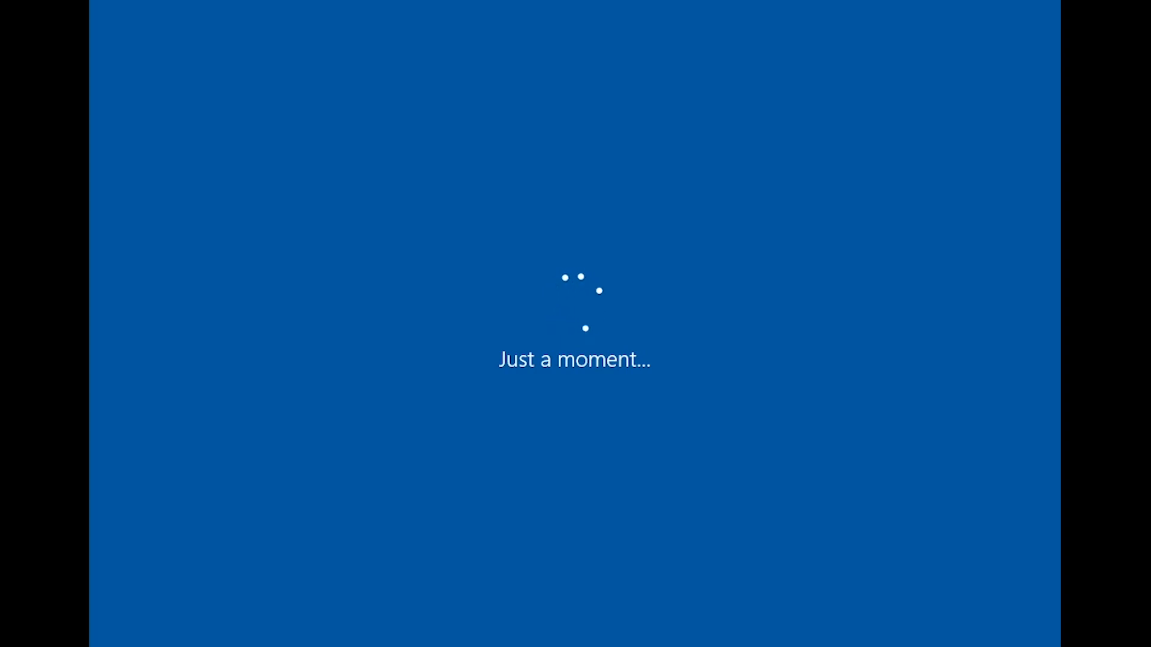
# Set the region to India and the keyboard layout to English (India), without adding a second layout
pyautogui.scroll(10, 485, 496)
pyautogui.scroll(20, 485, 489)
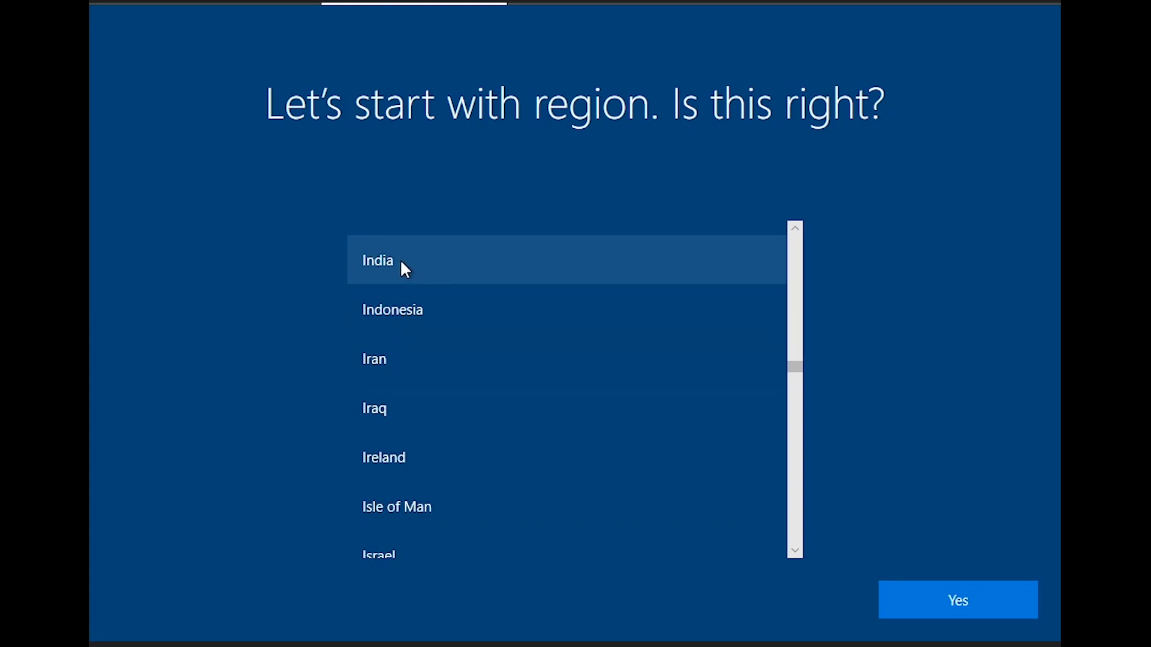
pyautogui.click(406, 264)
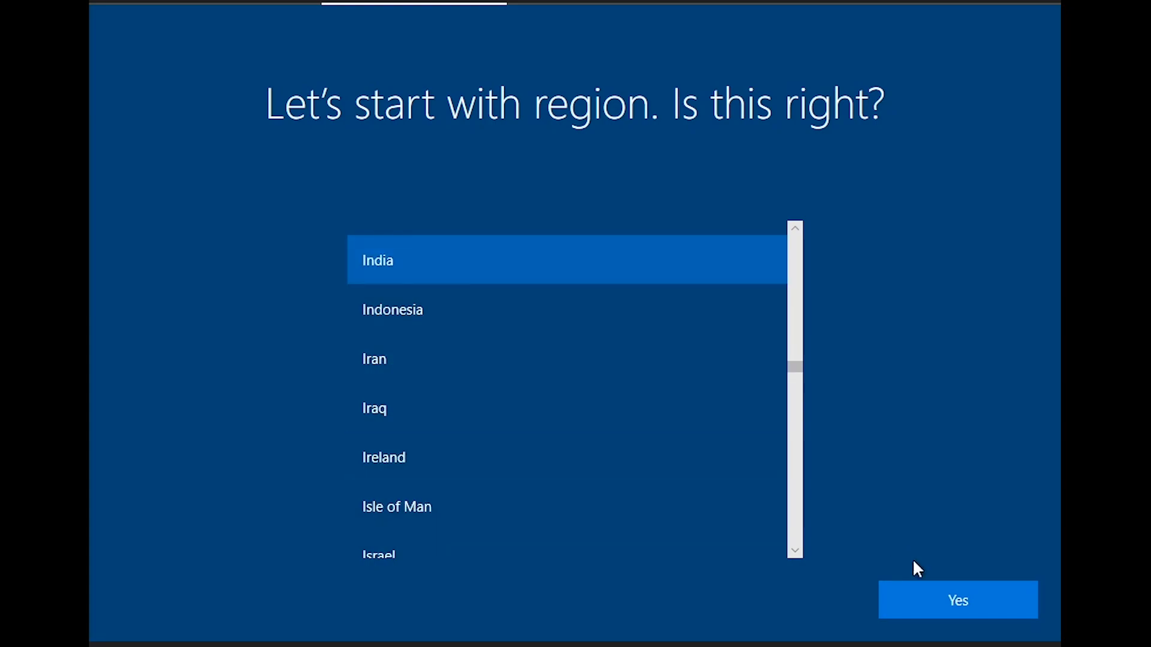
pyautogui.click(955, 600)
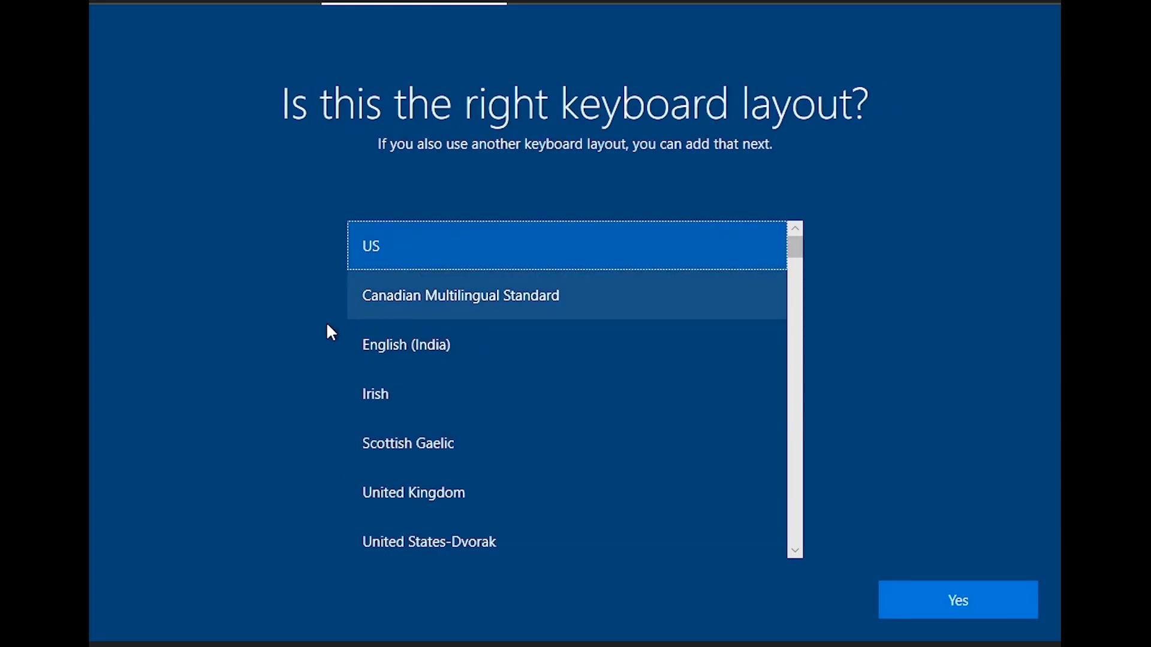
pyautogui.click(467, 348)
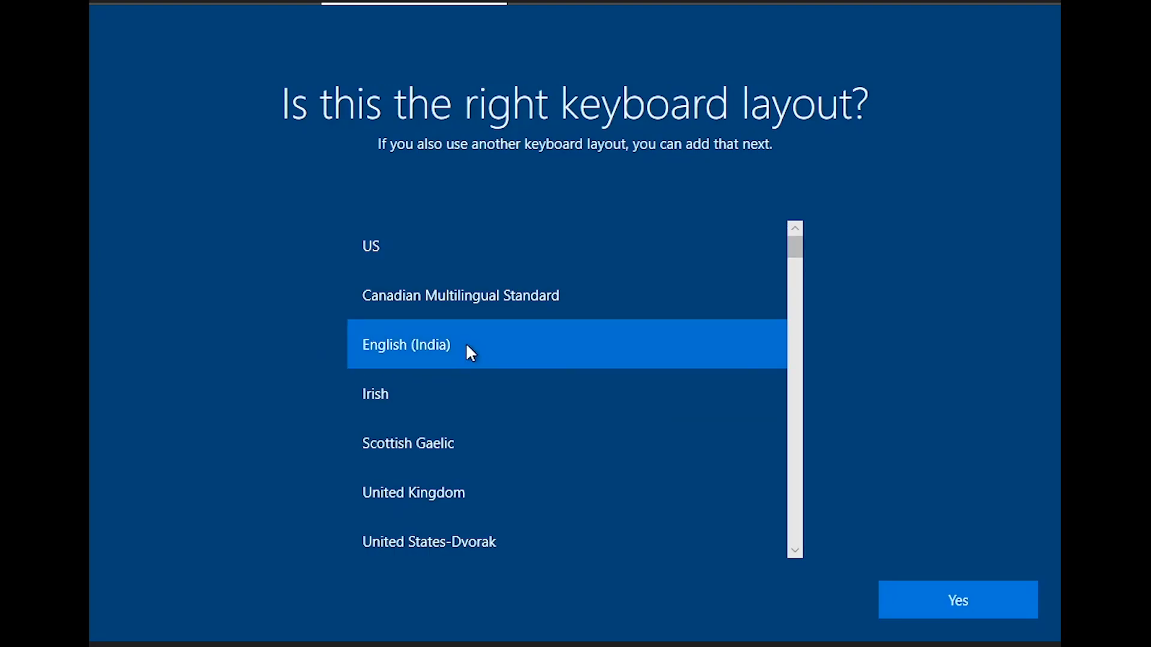
pyautogui.click(921, 599)
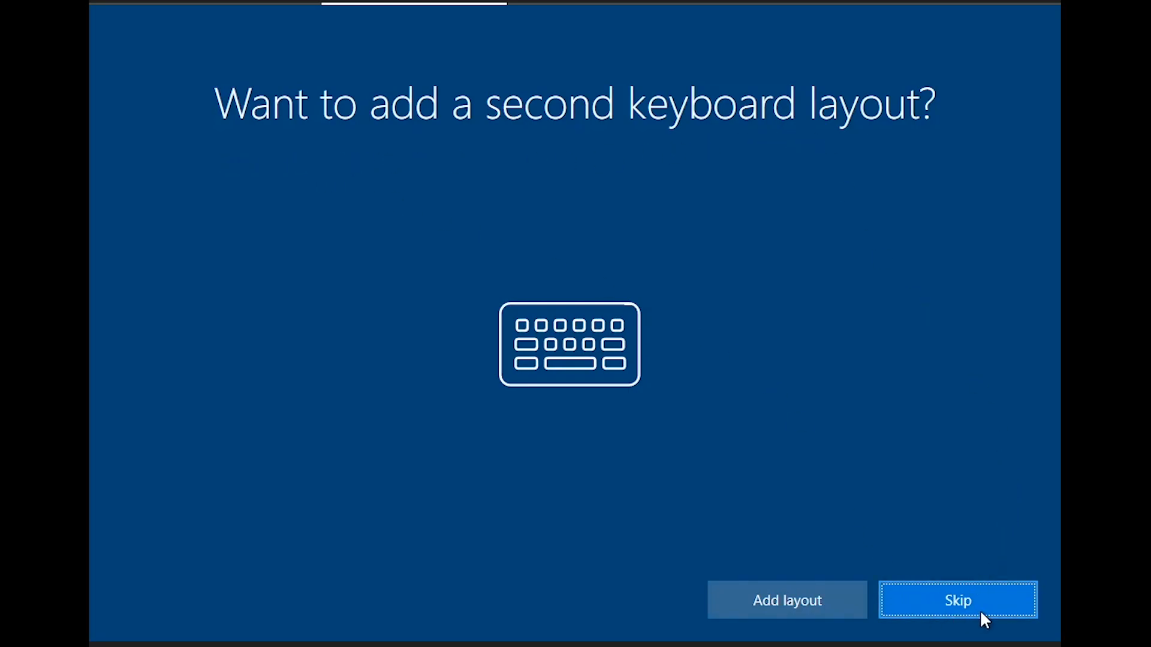
pyautogui.click(948, 600)
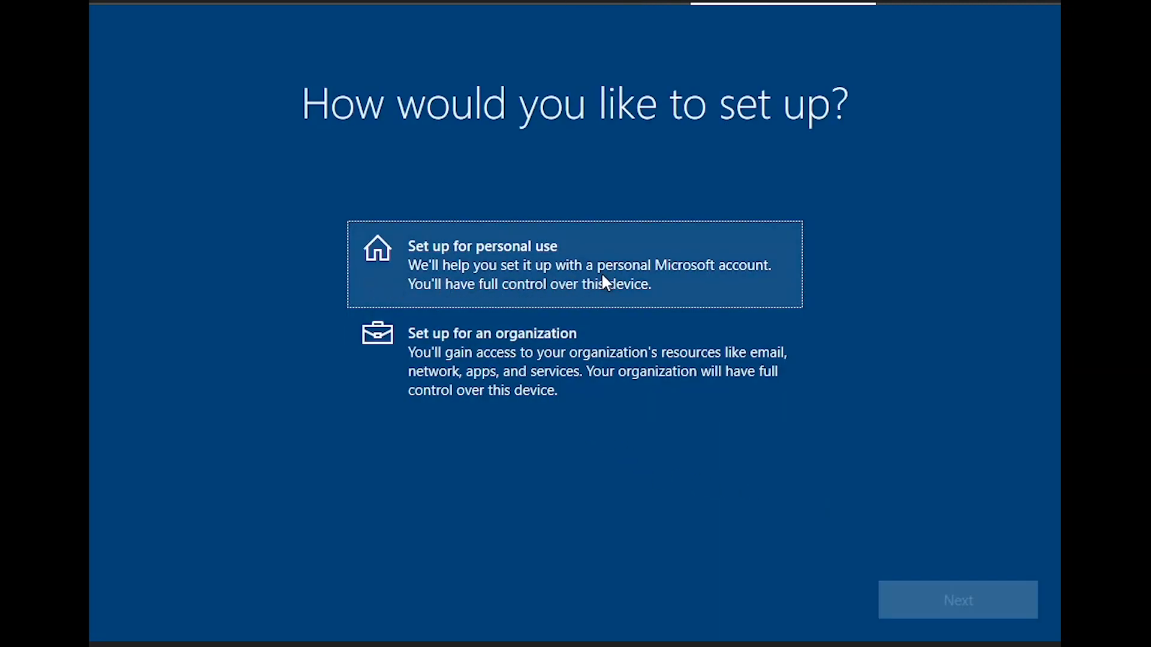
# Set up the device for personal use and create a Windows Hello PIN by entering and confirming the new PIN
pyautogui.click(533, 271)
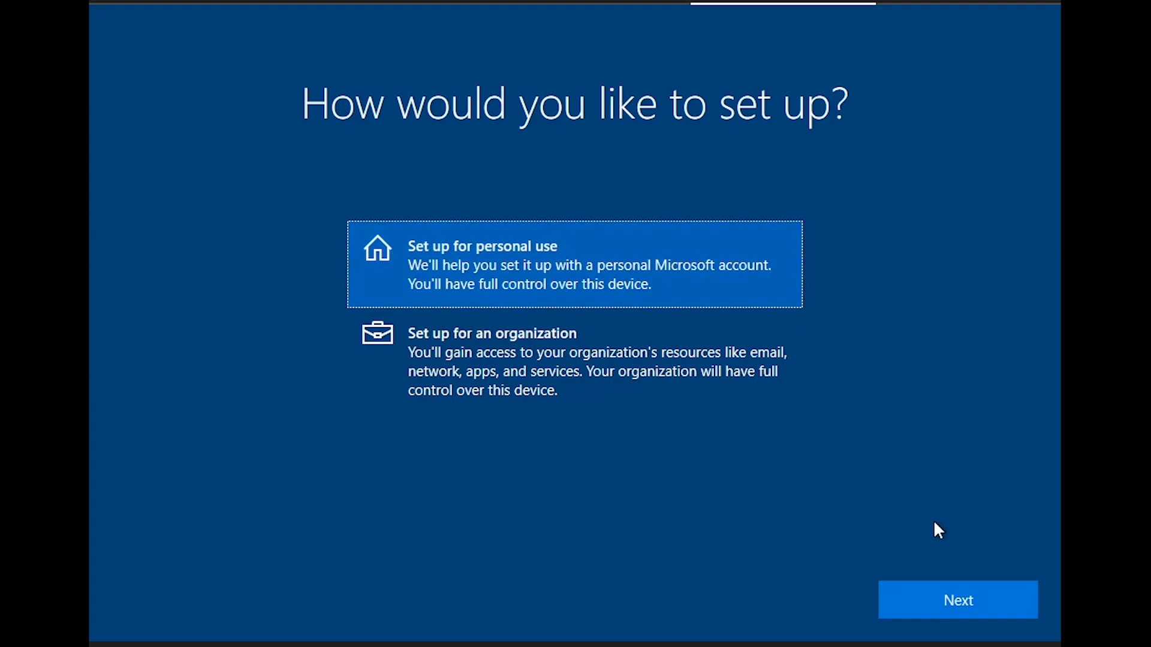
pyautogui.click(965, 606)
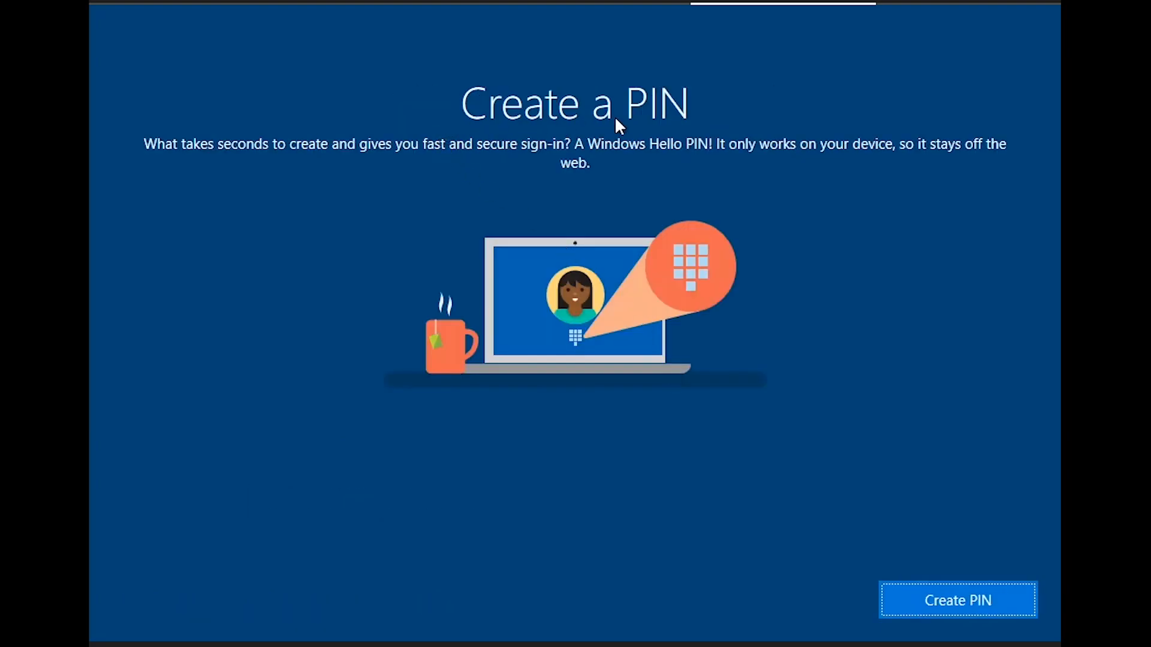
pyautogui.click(954, 604)
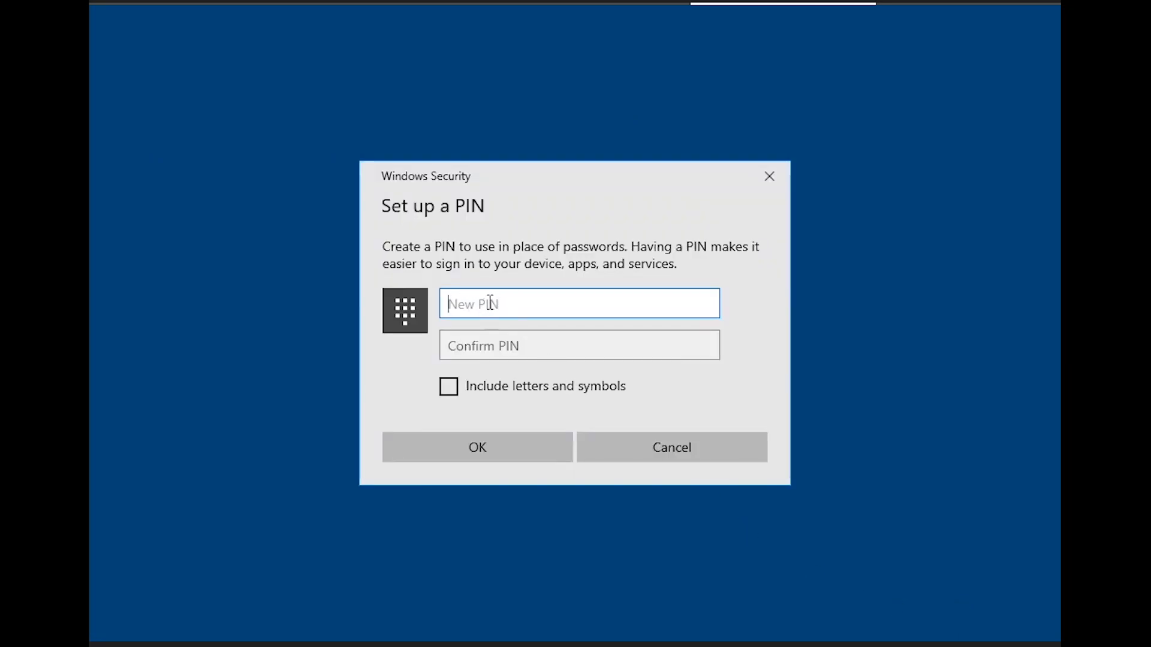
pyautogui.write('1')
pyautogui.click(506, 348)
pyautogui.write('1')
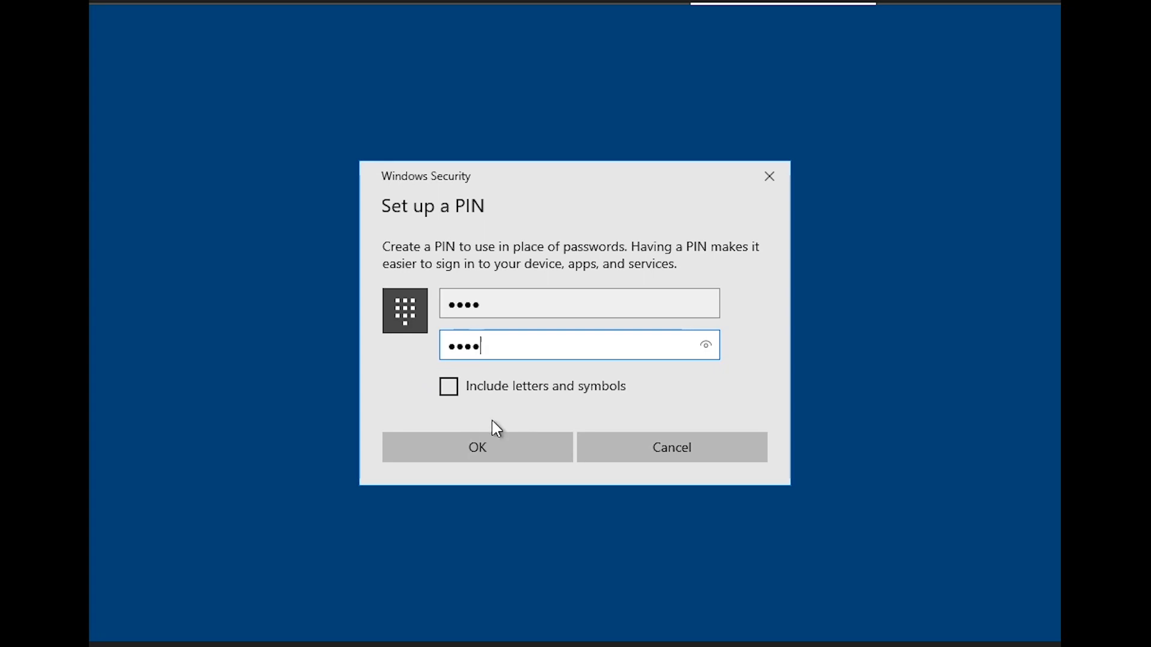
pyautogui.click(477, 461)
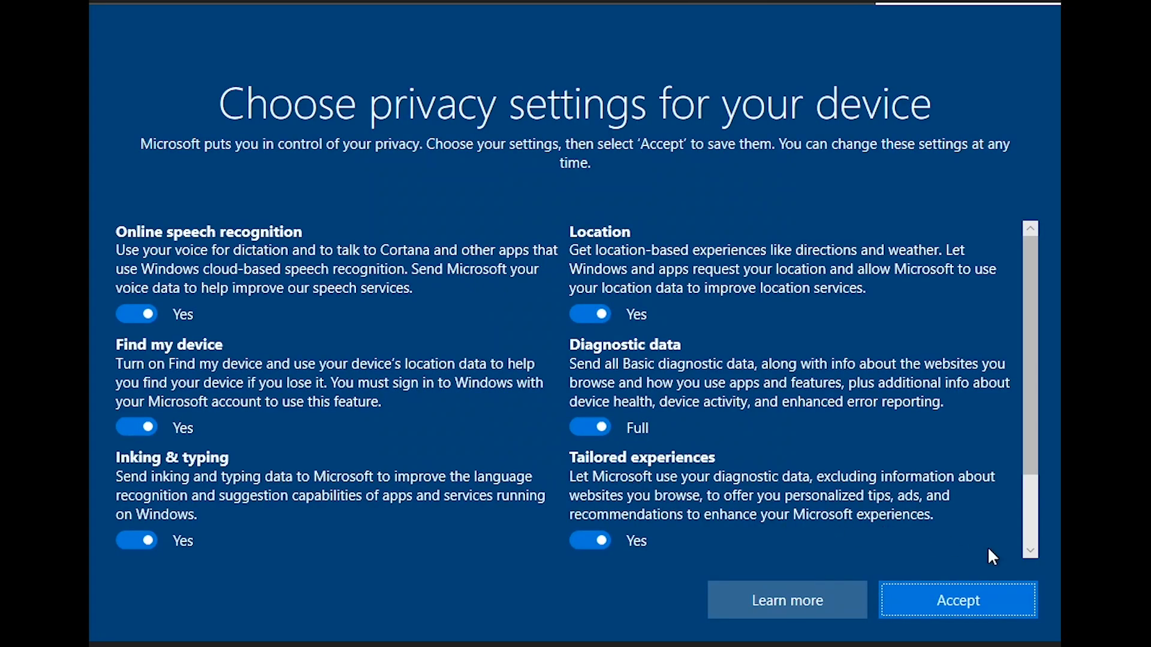
# Accept the default privacy settings and decline phone linking, OneDrive backup, the Microsoft 365 trial and Cortana
pyautogui.click(956, 600)
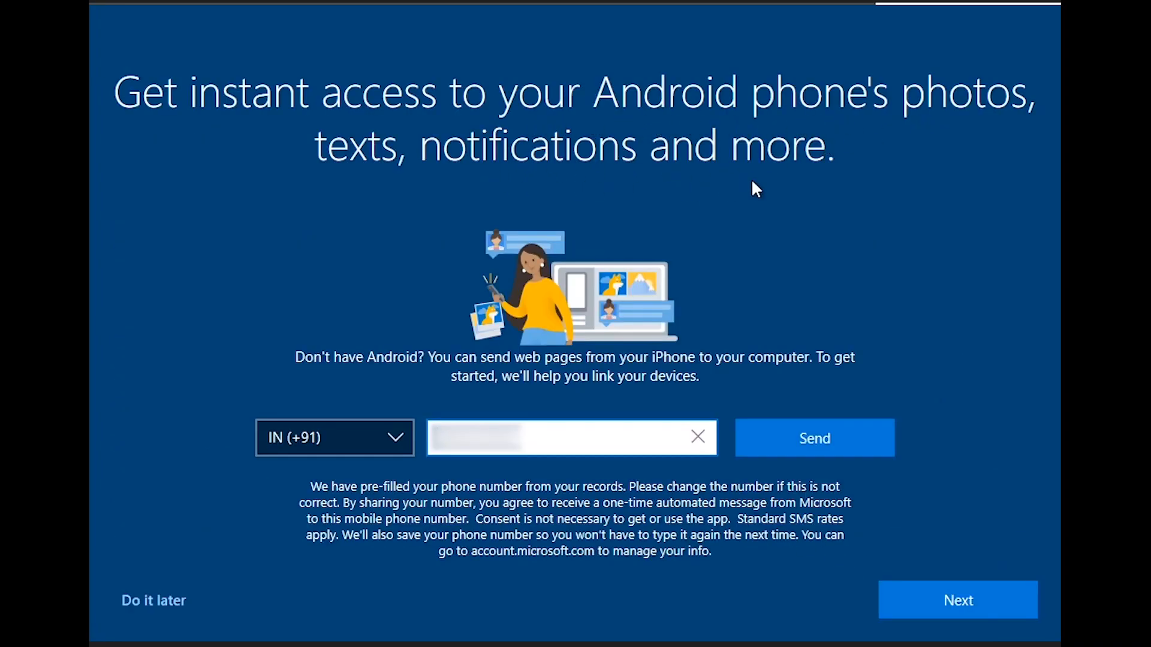
pyautogui.click(144, 601)
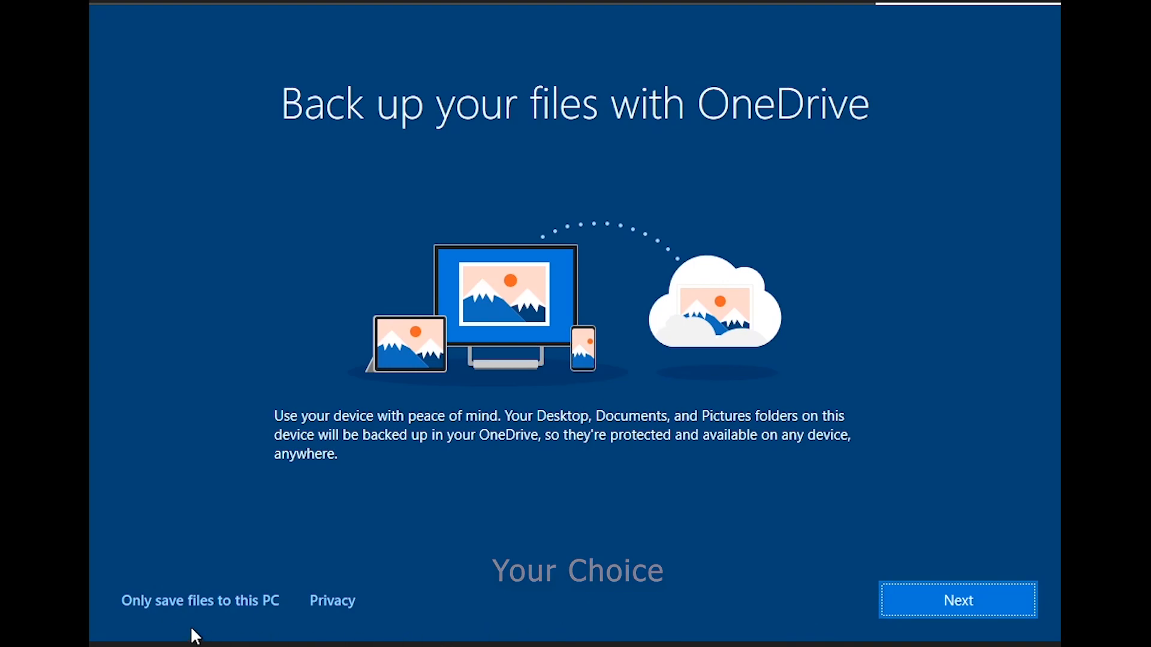
pyautogui.click(223, 611)
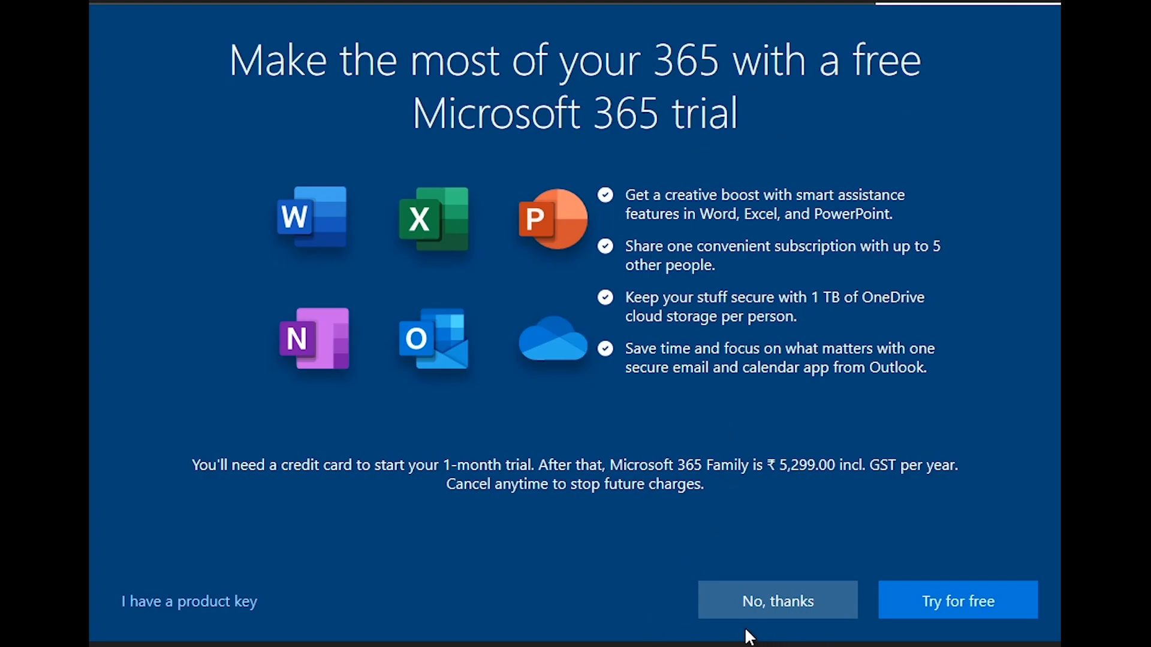
pyautogui.click(798, 601)
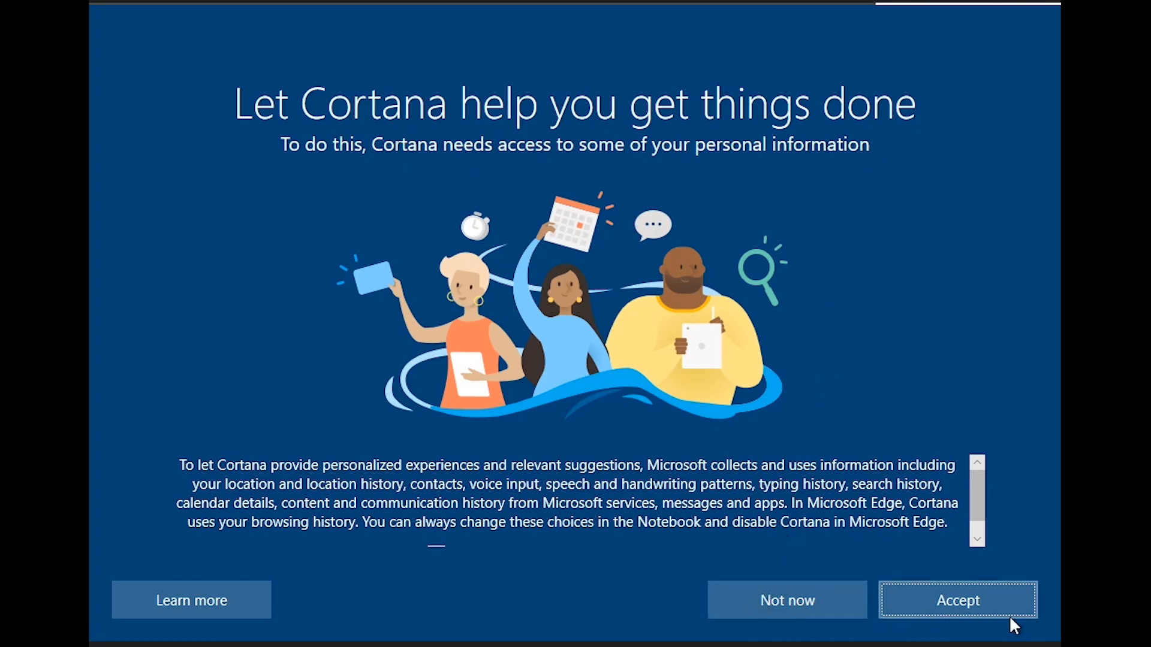
pyautogui.click(804, 614)
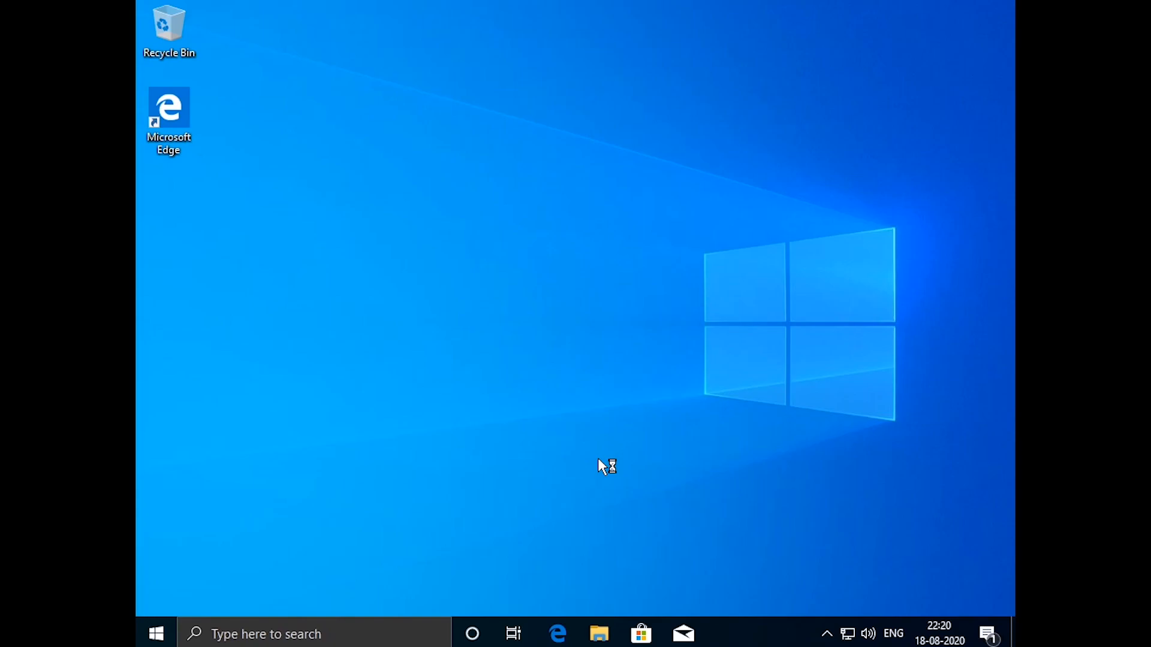
# Dismiss the network discovery prompt and the display driver notification on the new desktop
pyautogui.moveTo(309, 24); pyautogui.dragTo(916, 573)
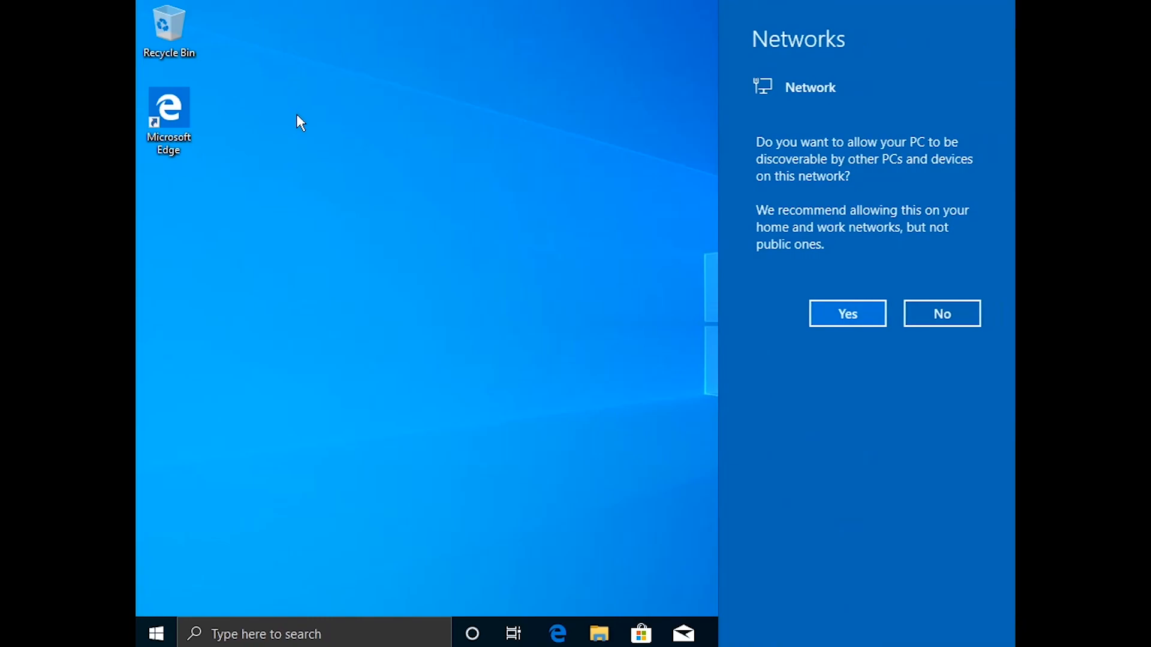
pyautogui.click(310, 127)
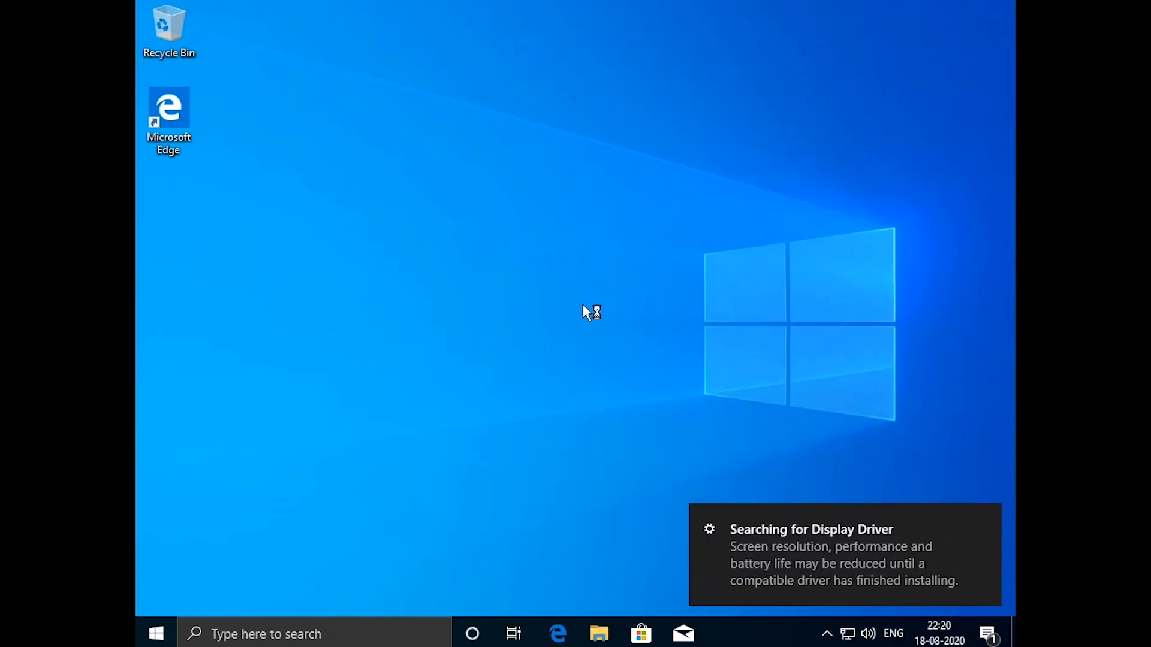
pyautogui.click(986, 521)
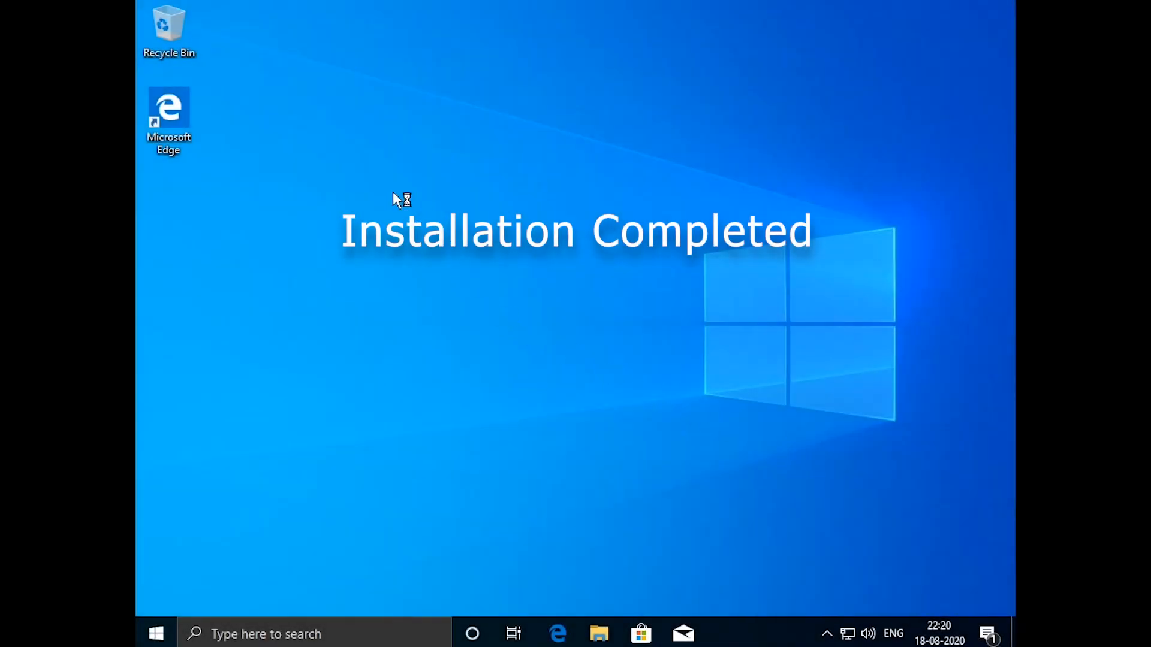
pyautogui.moveTo(361, 157); pyautogui.dragTo(858, 522)
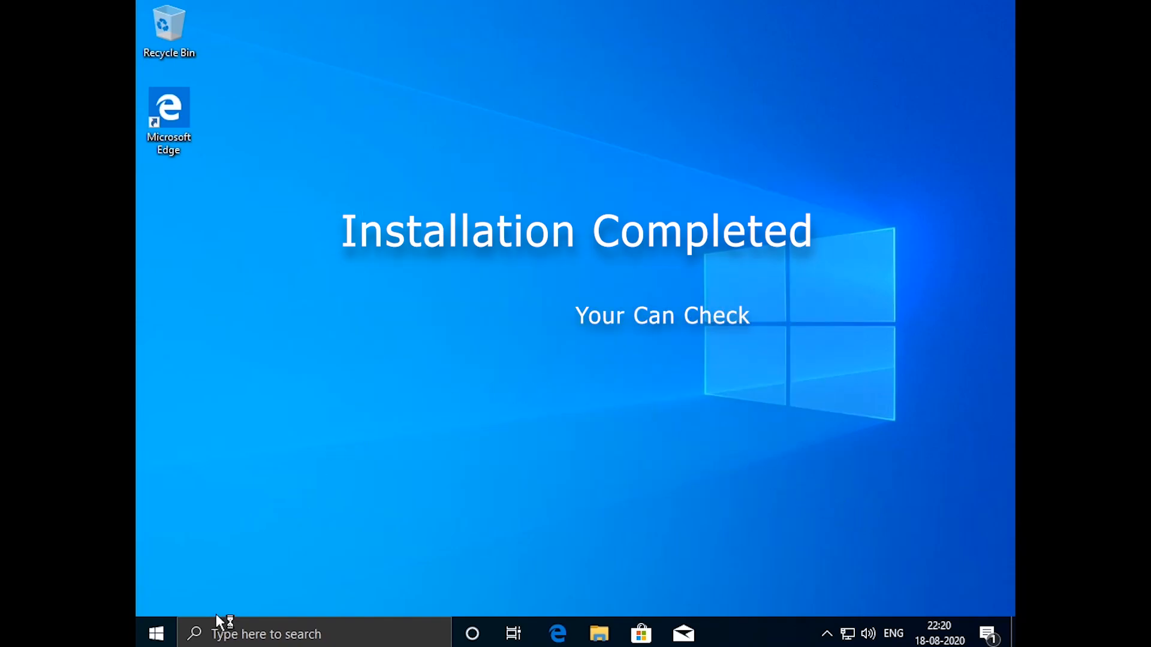
# Check the installed Windows edition, version and OS build in the system's About settings, and close Settings
pyautogui.click(151, 637)
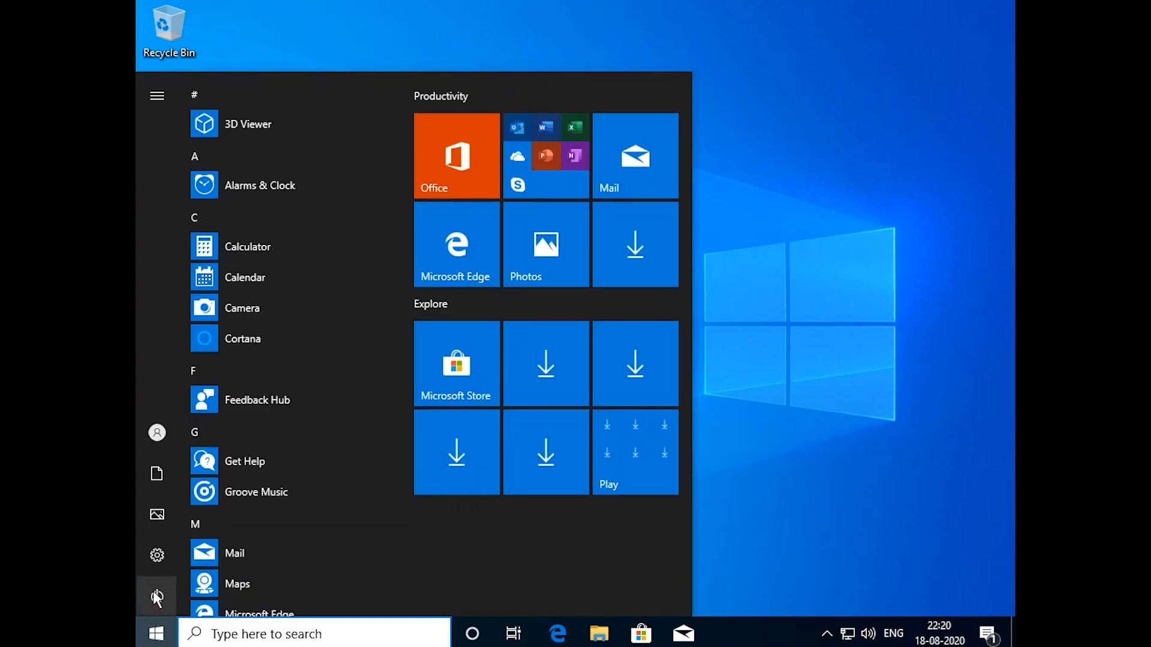
pyautogui.click(156, 556)
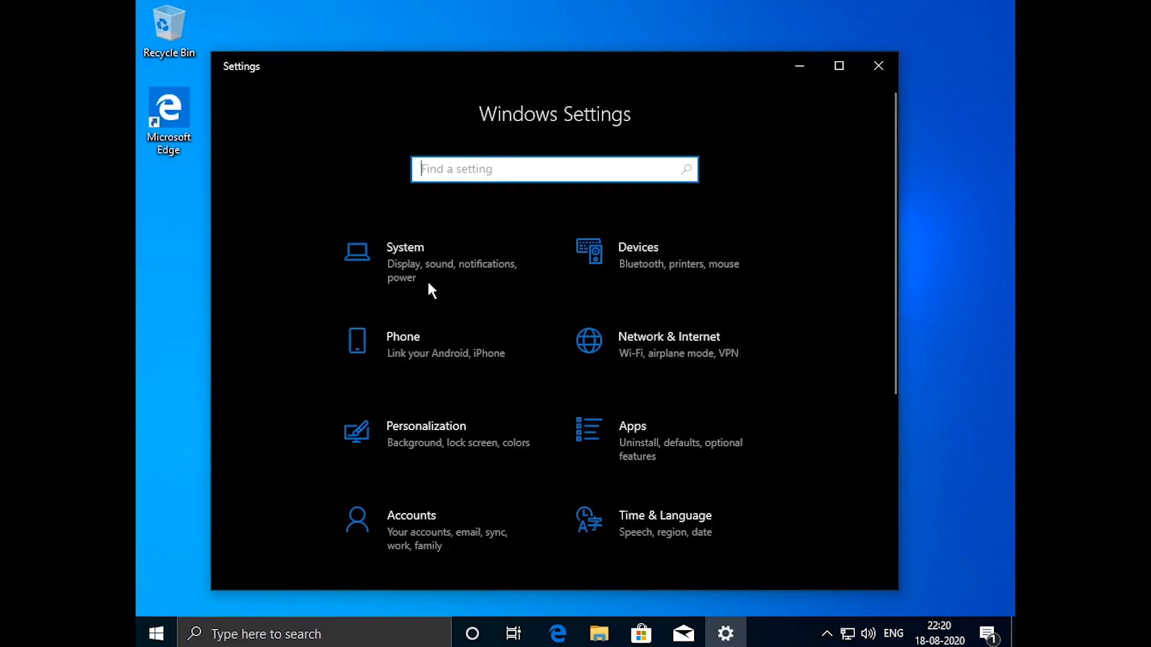
pyautogui.click(433, 264)
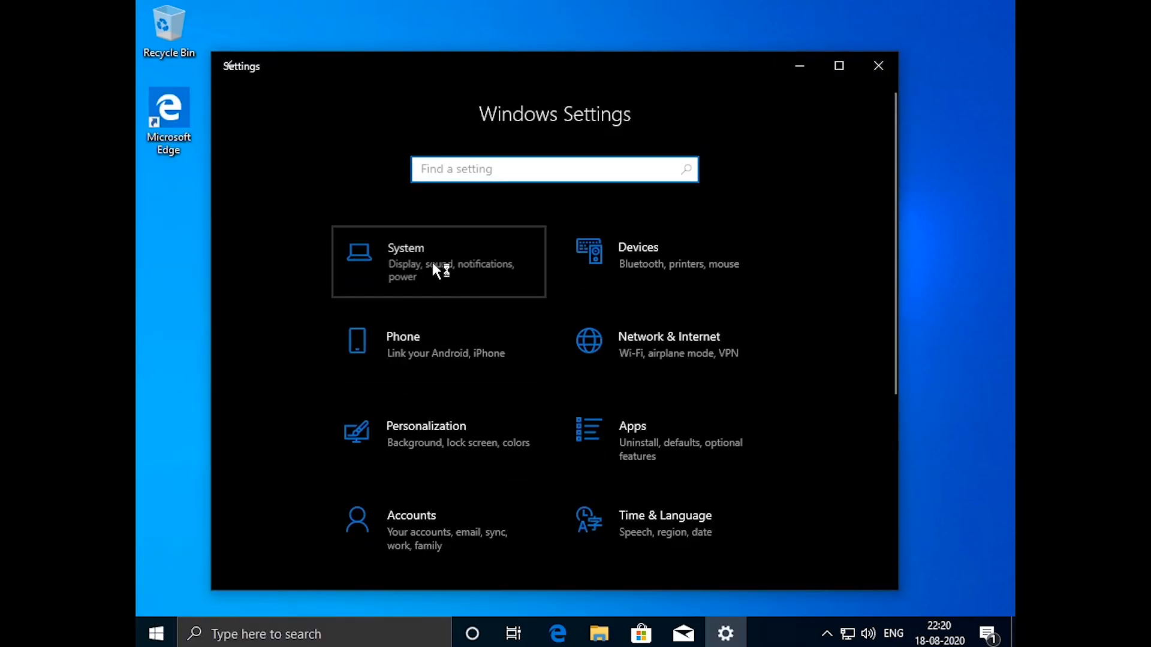
pyautogui.scroll(-3, 350, 378)
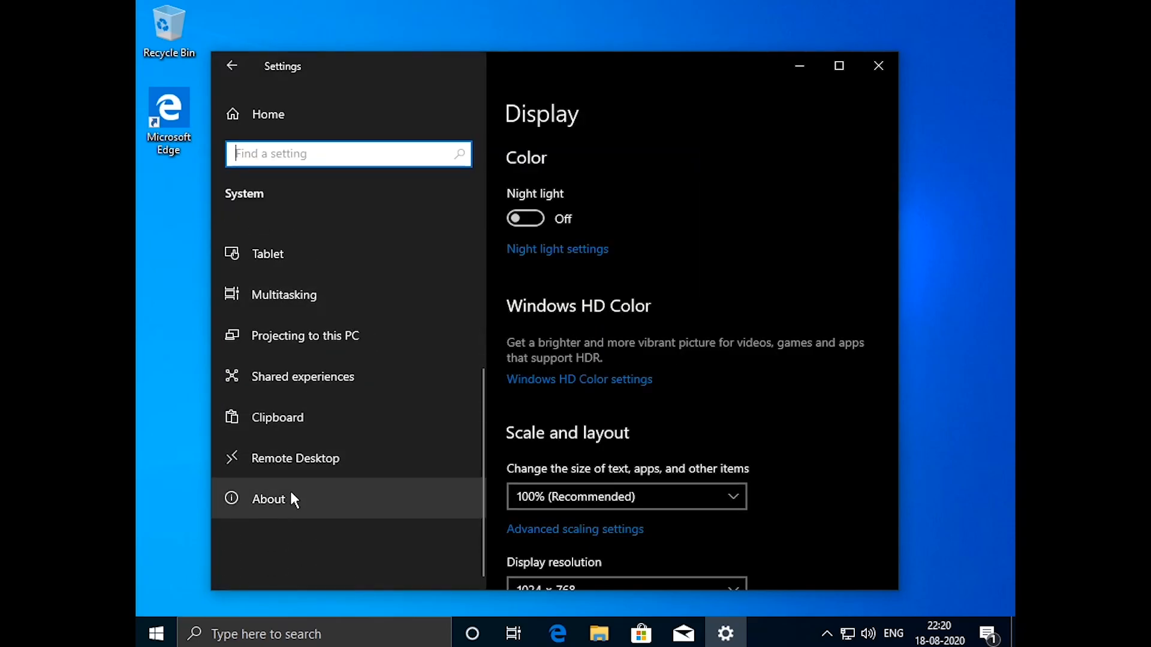
pyautogui.click(290, 492)
pyautogui.scroll(-10, 713, 359)
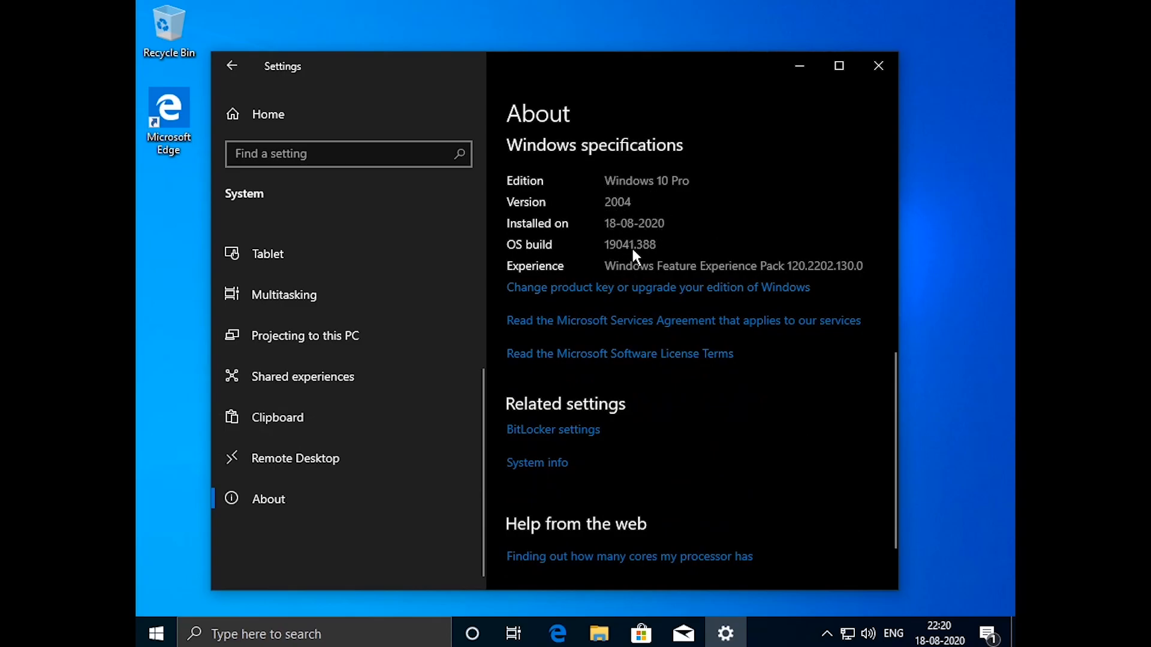
pyautogui.click(879, 65)
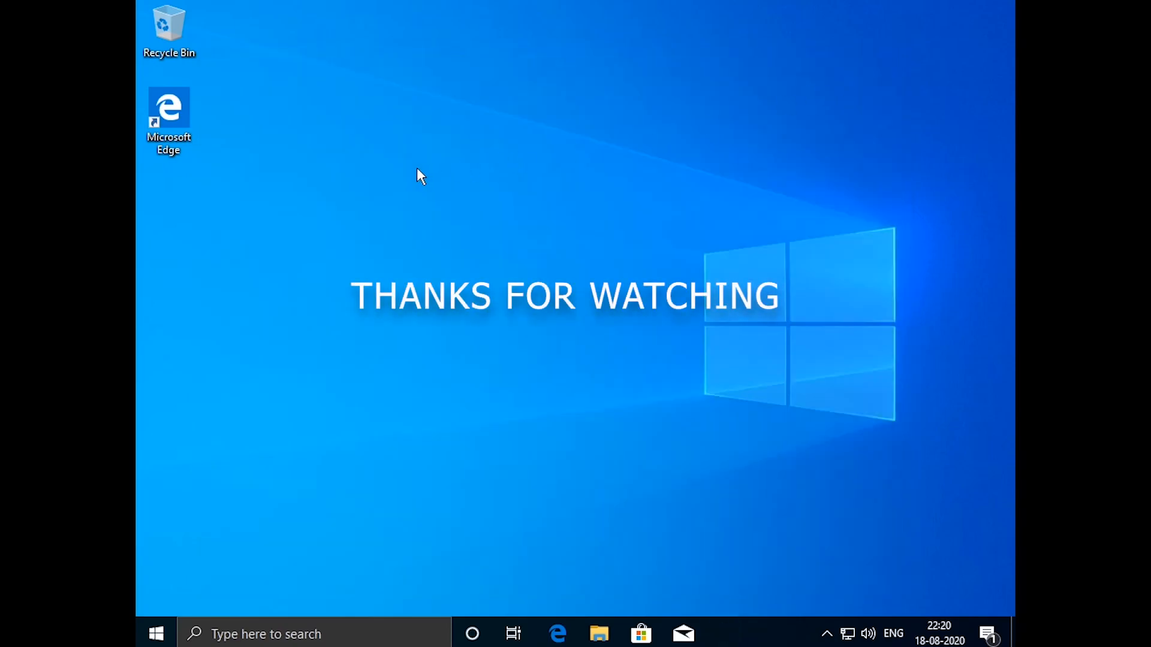